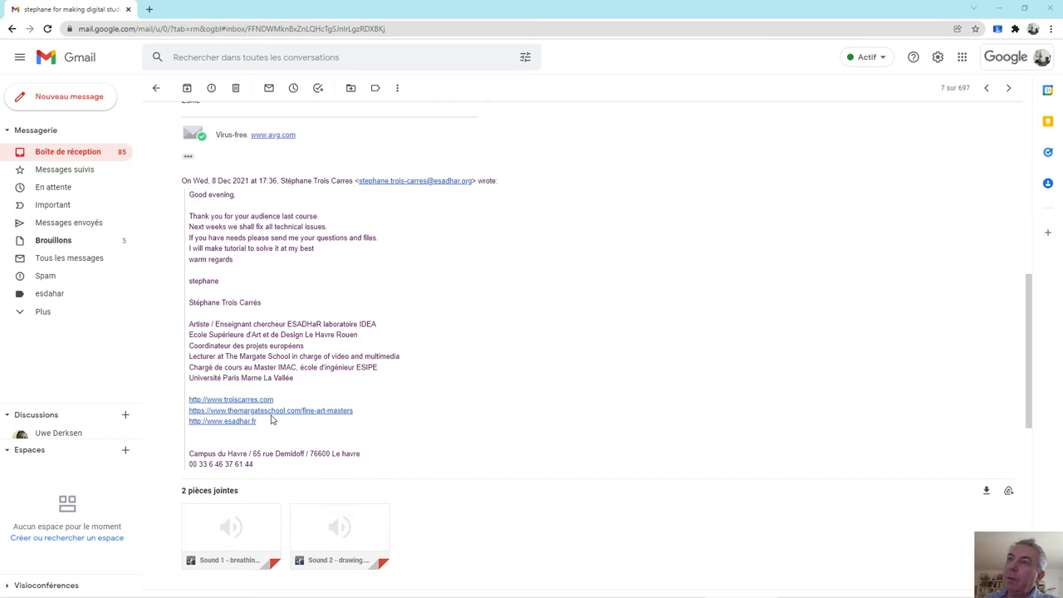
# Look over the Sound 1 and Sound 2 .m4a attachments, then minimize Chrome to reveal After Effects.
pyautogui.moveTo(237, 539)
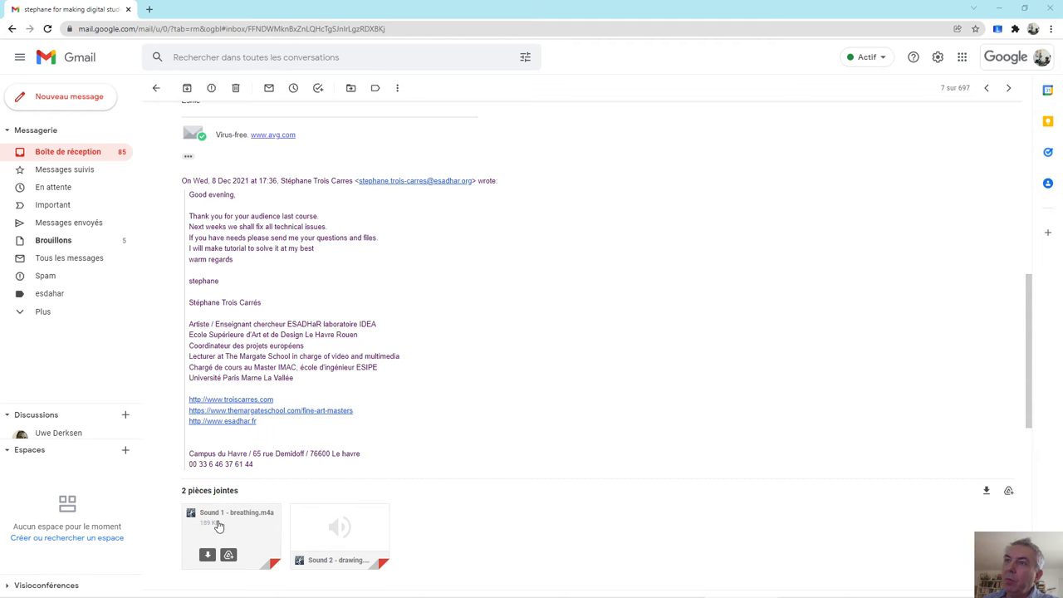
pyautogui.moveTo(359, 516)
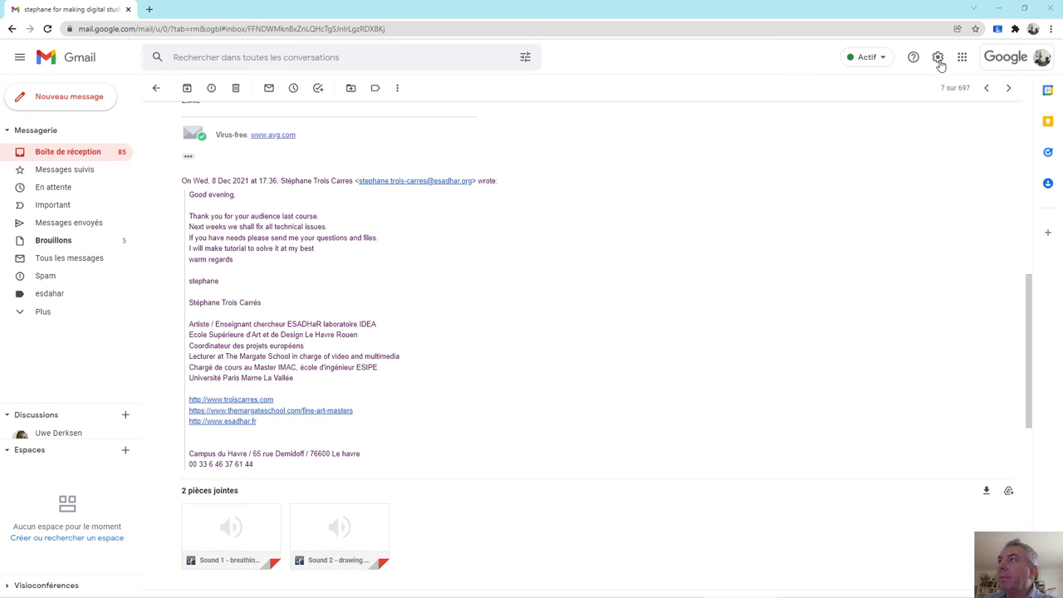
pyautogui.click(1000, 8)
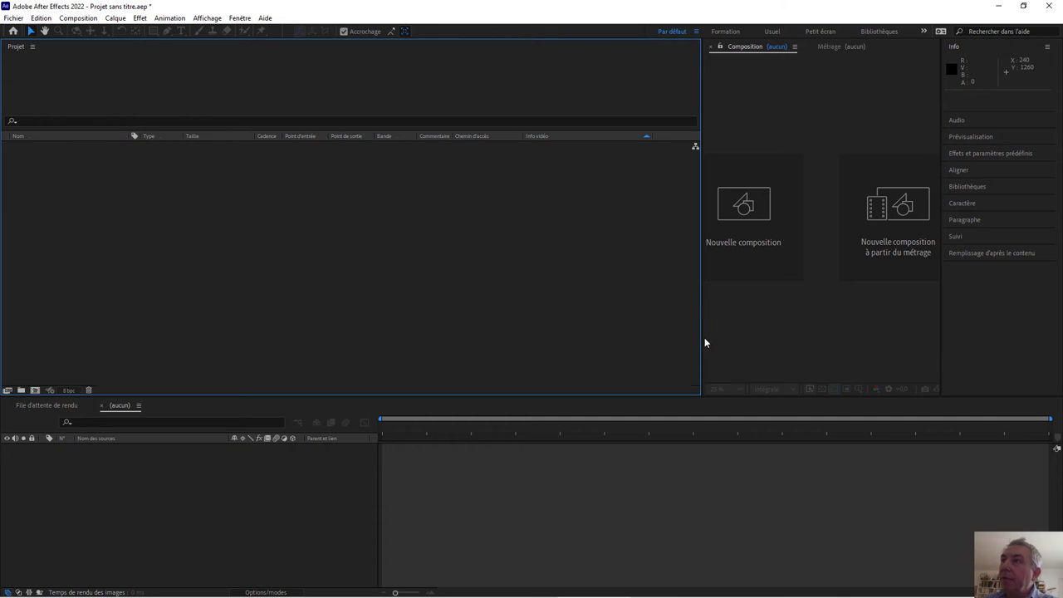
# Widen the composition viewer and open the Import File dialog from the Project panel.
pyautogui.moveTo(703, 337); pyautogui.dragTo(228, 282)
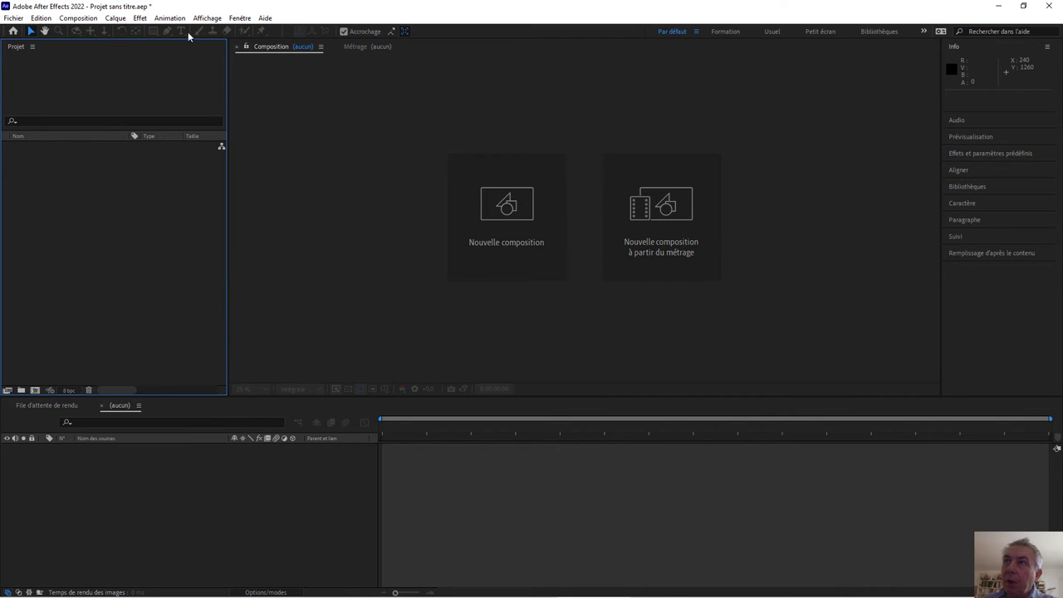
pyautogui.rightClick(65, 202)
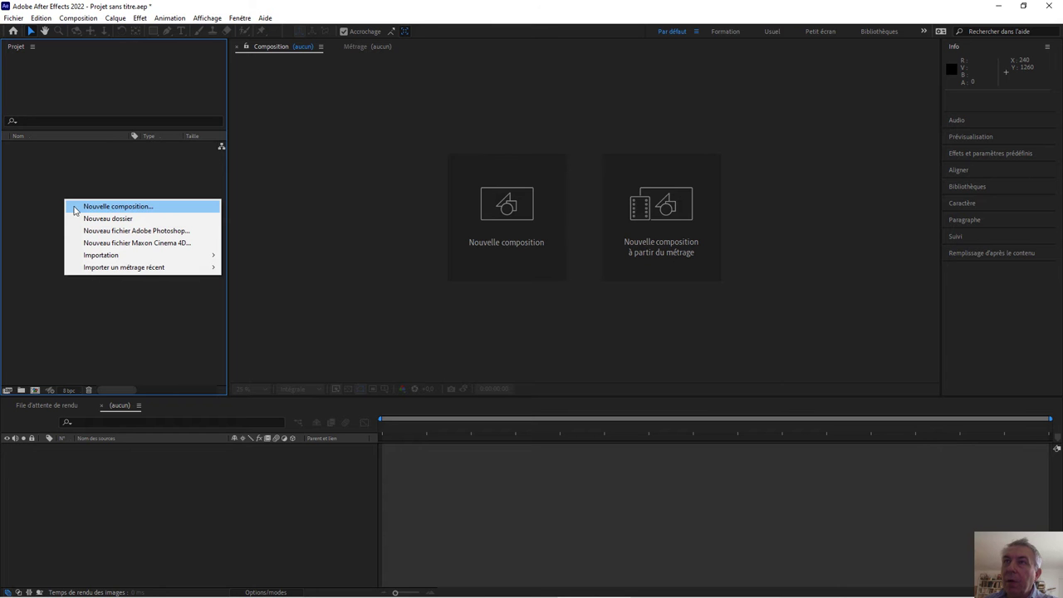
pyautogui.moveTo(86, 259)
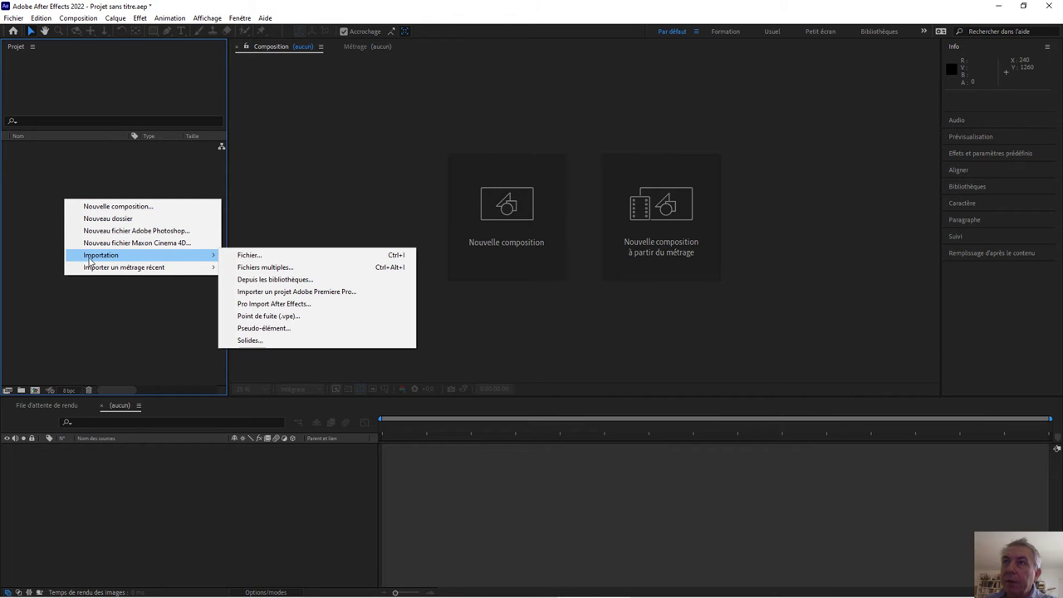
pyautogui.click(248, 255)
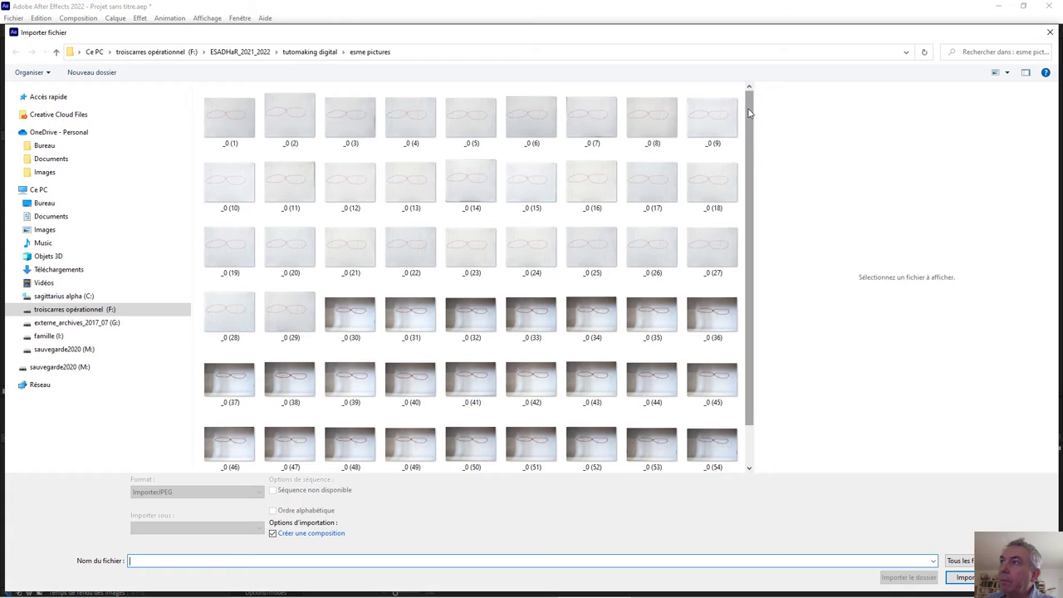
pyautogui.scroll(-2, 714, 182)
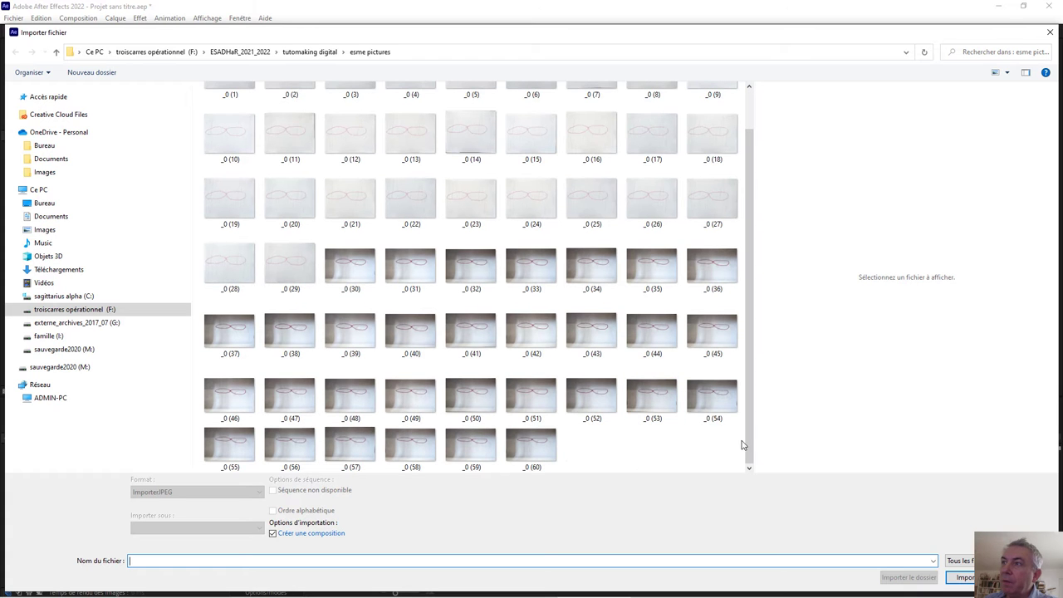
pyautogui.moveTo(752, 439); pyautogui.dragTo(765, 324)
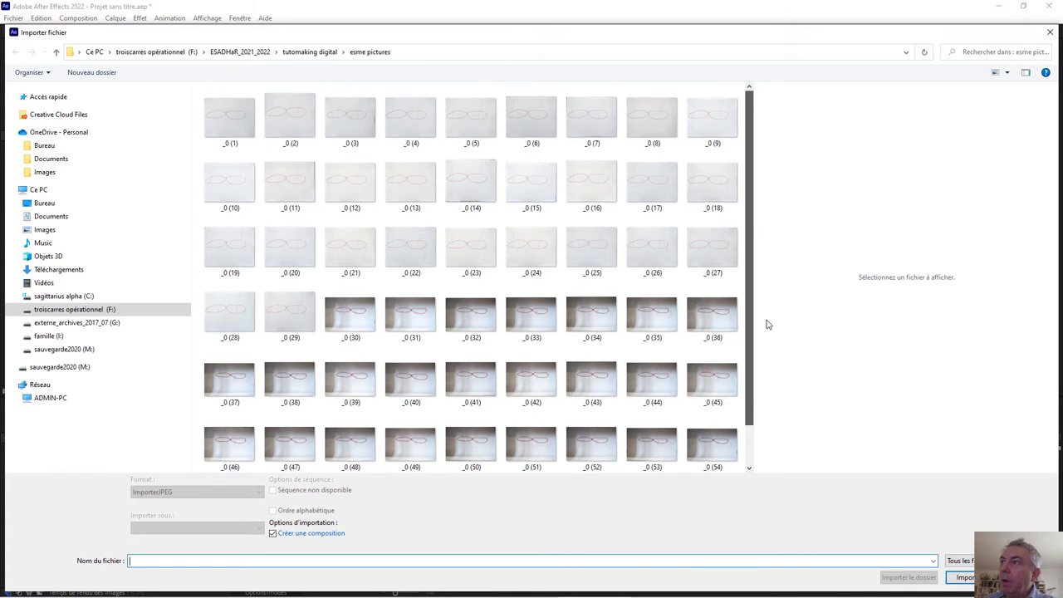
# Import _0 (1) with JPEG Sequence ticked, creating the 60-frame _0 ([1-60]).jpg footage.
pyautogui.click(234, 119)
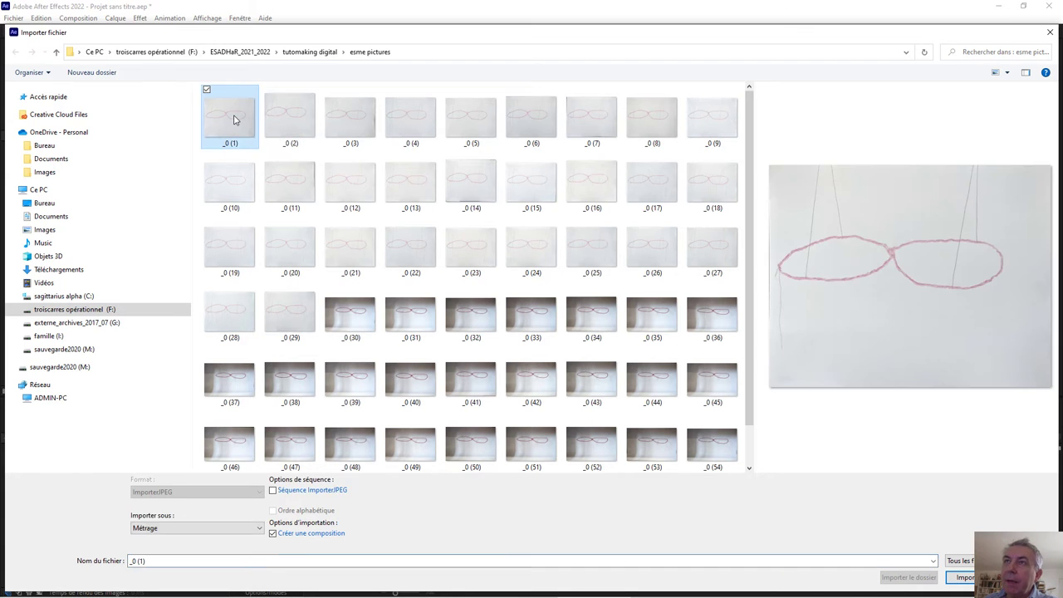
pyautogui.click(273, 490)
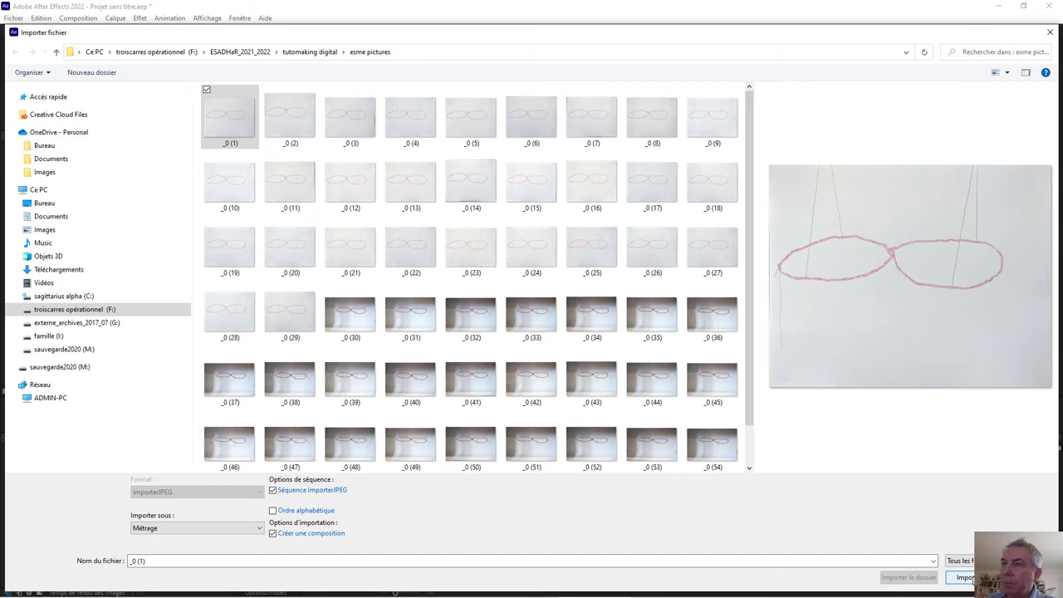
pyautogui.click(961, 577)
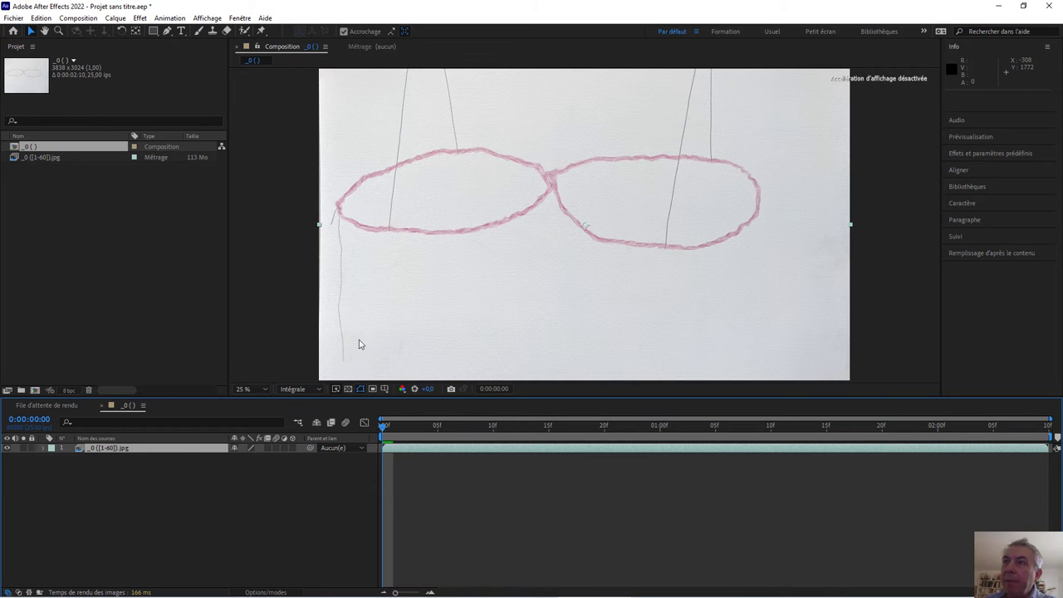
# Open _0 ([1-60]).jpg in the Footage viewer and play through all 60 frames.
pyautogui.click(17, 160)
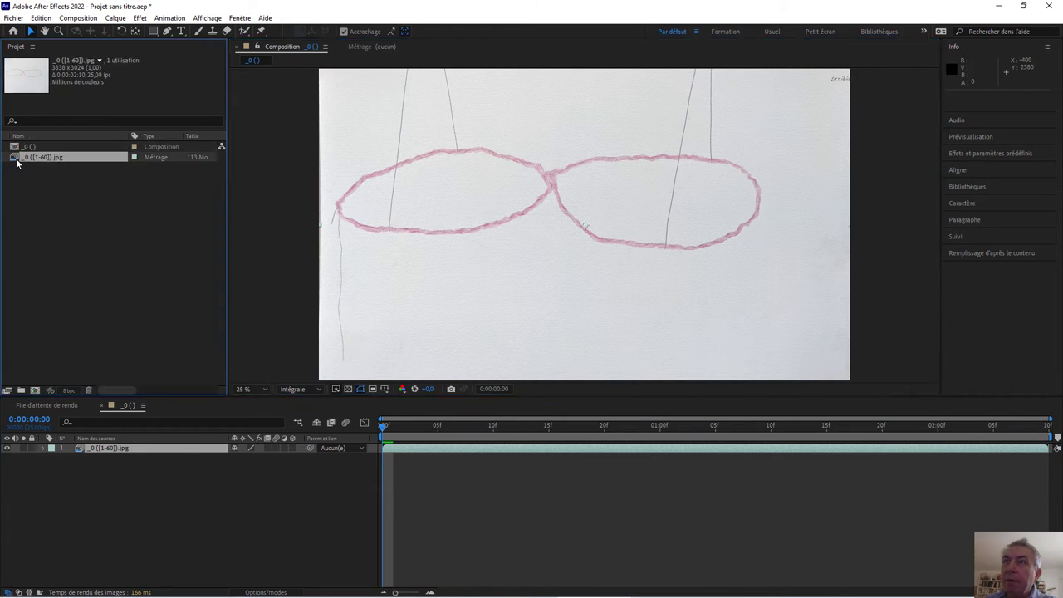
pyautogui.doubleClick(17, 163)
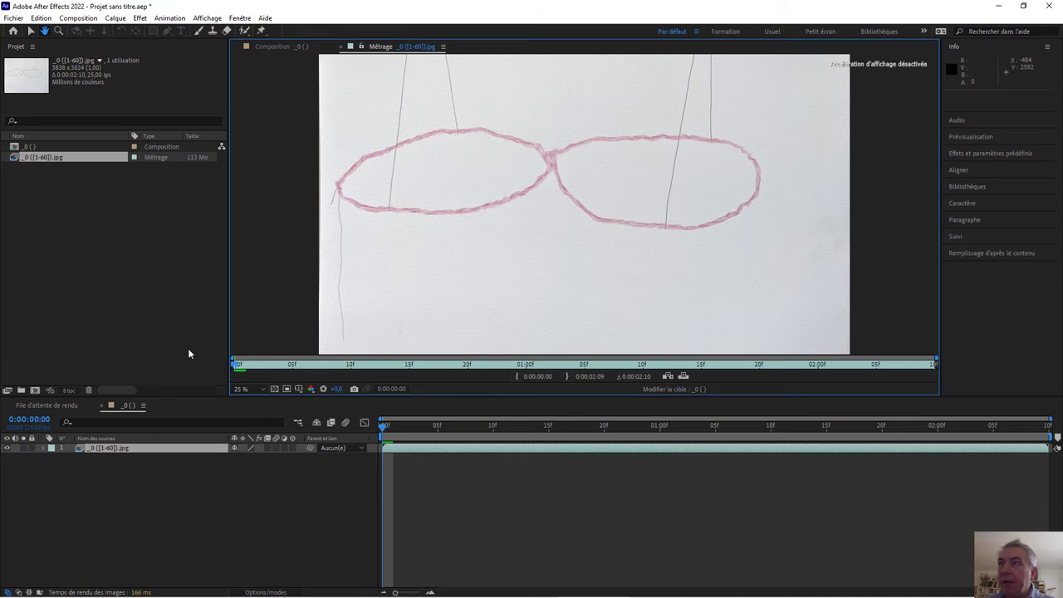
pyautogui.press('space')
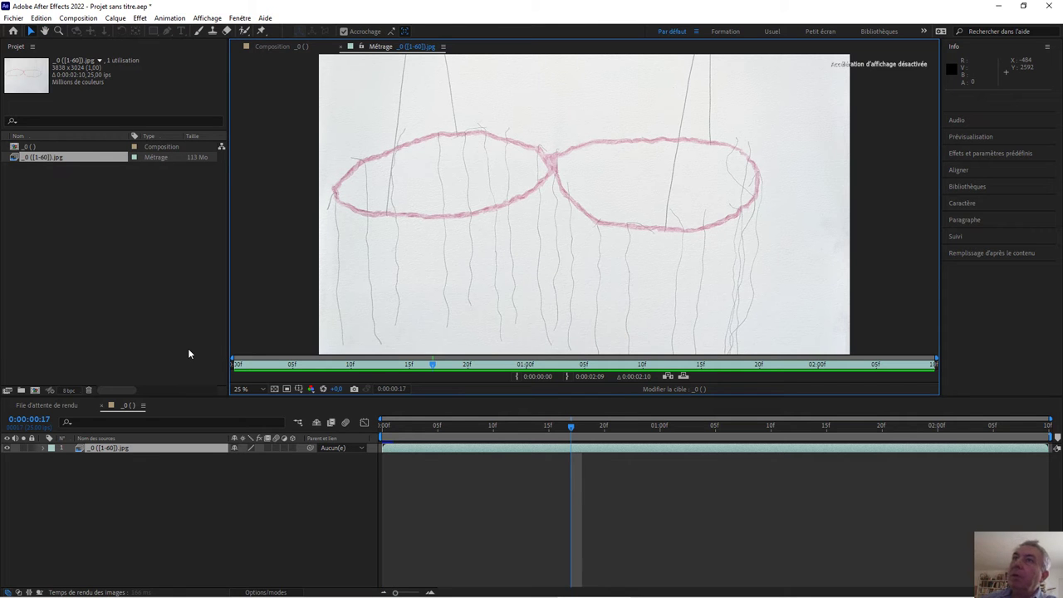
# Start a new composition and name it 'esme project'.
pyautogui.rightClick(55, 194)
pyautogui.click(96, 201)
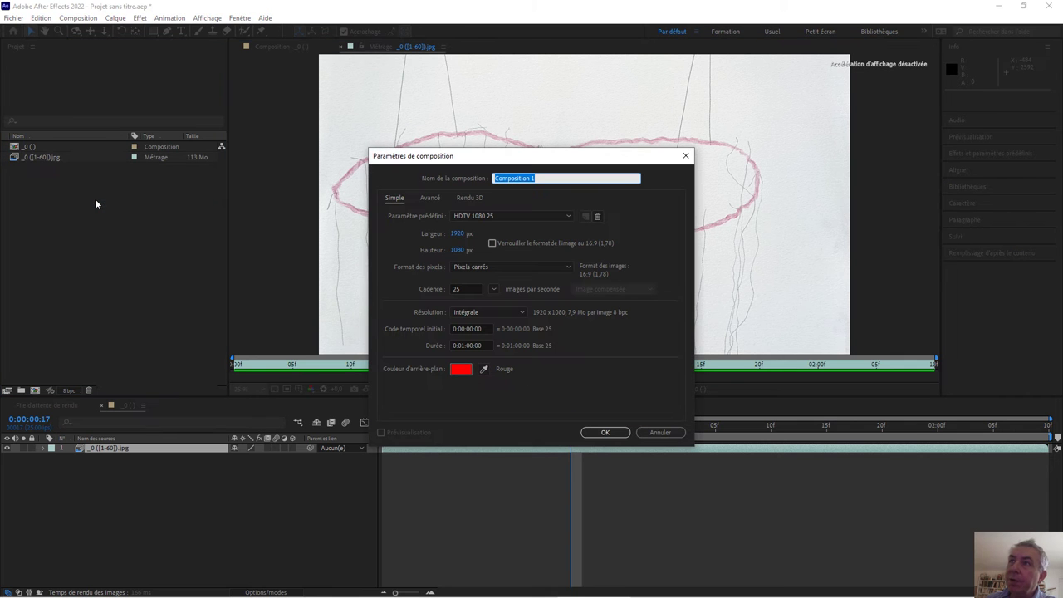
pyautogui.tripleClick(552, 178)
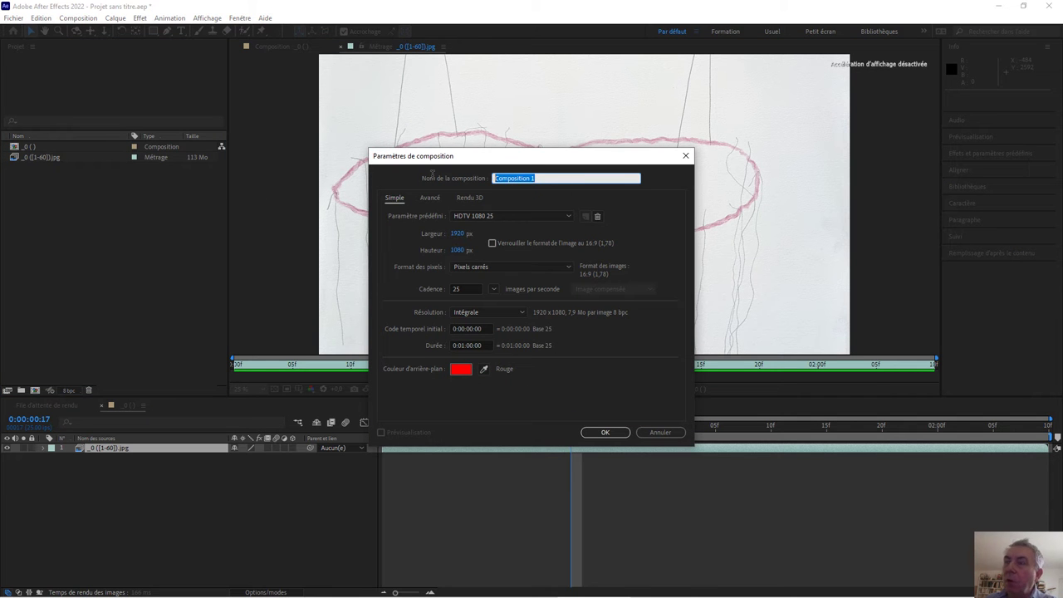
pyautogui.write('esme')
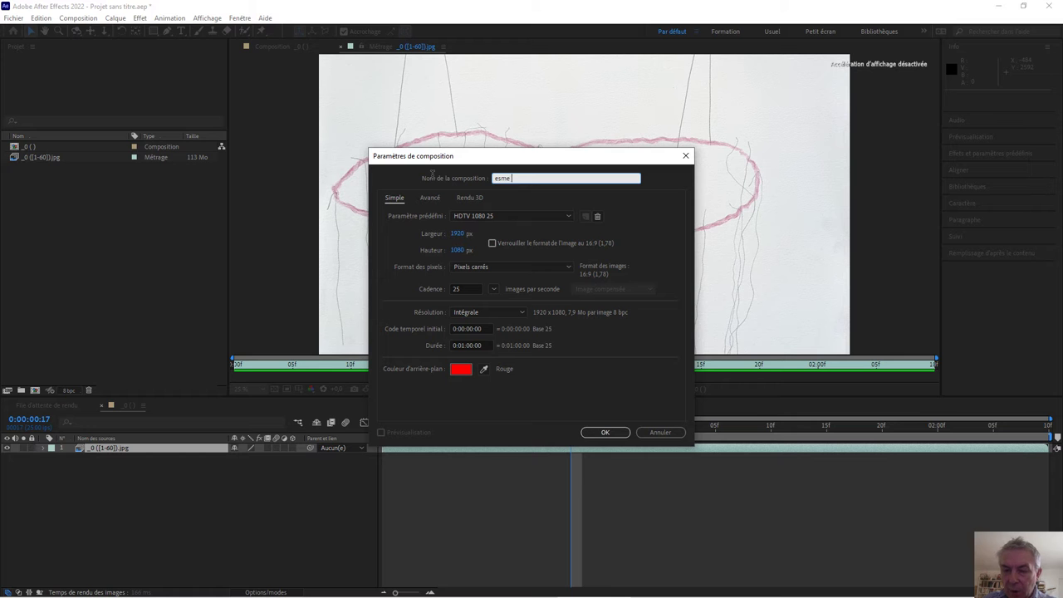
pyautogui.write(' work')
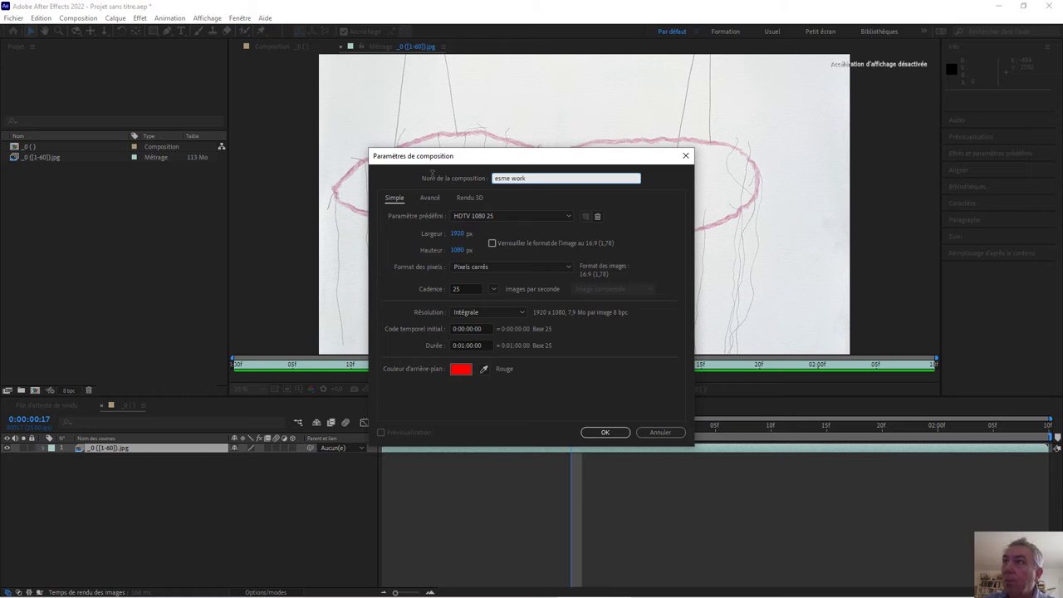
pyautogui.press('BackSpace')
pyautogui.press('BackSpace')
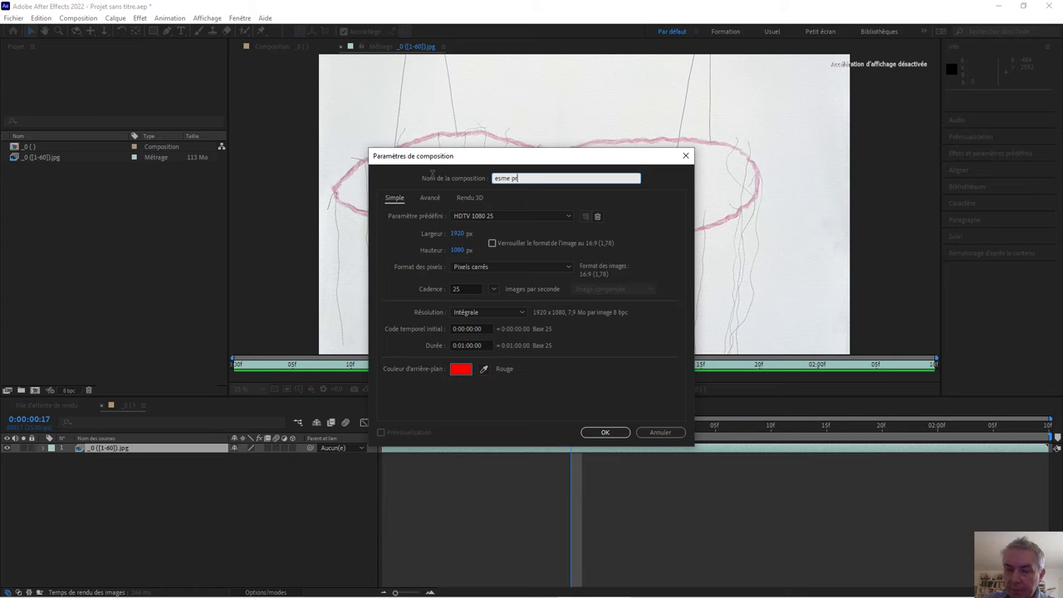
pyautogui.write('project')
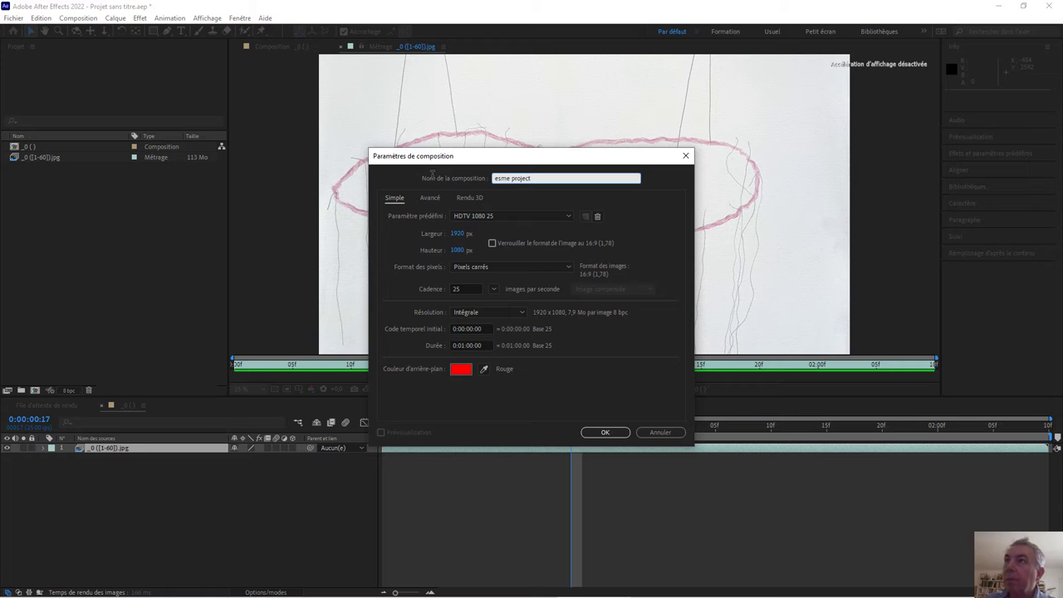
# Keep the HDTV 1080 25 preset, 25 fps and square pixels, and create the one-minute composition.
pyautogui.click(506, 217)
pyautogui.click(506, 217)
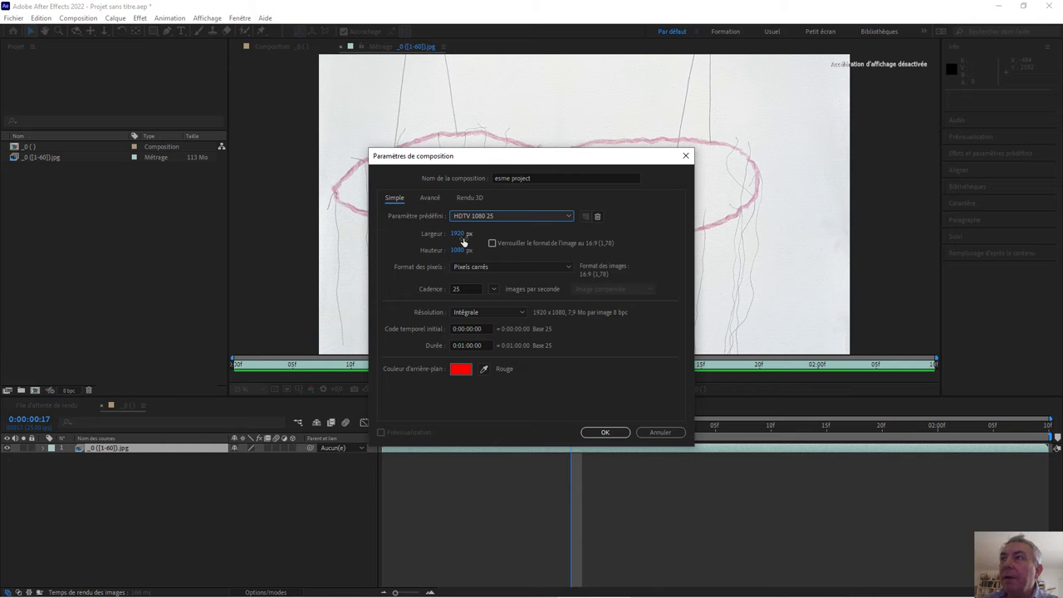
pyautogui.doubleClick(467, 289)
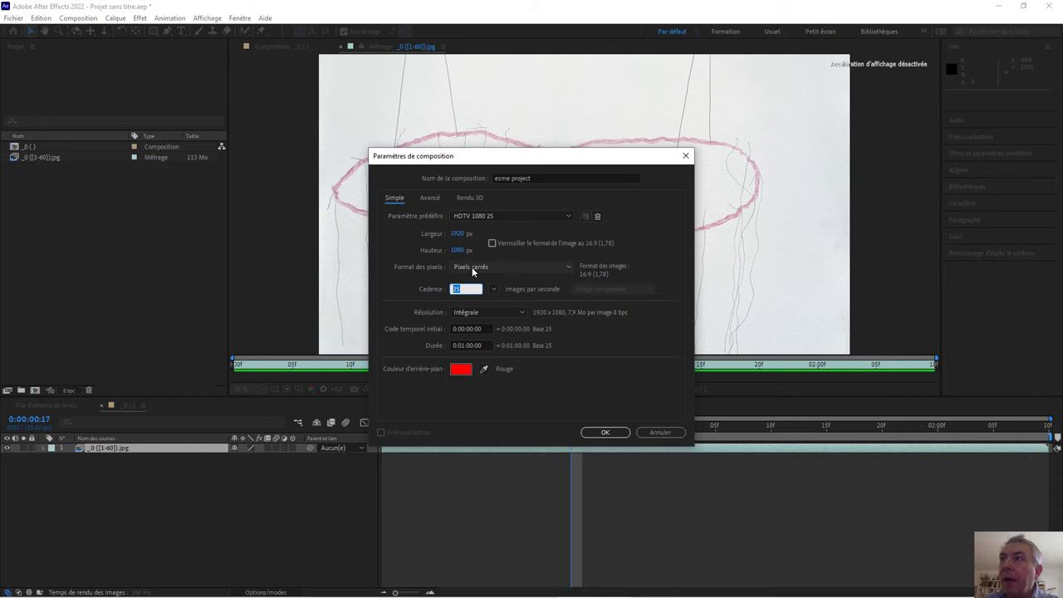
pyautogui.click(472, 268)
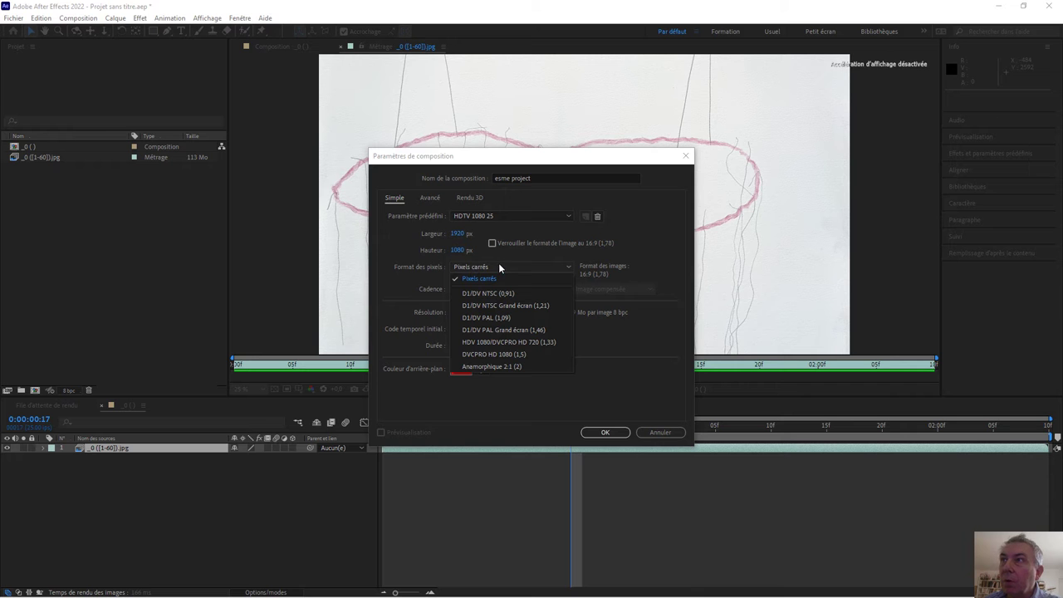
pyautogui.click(498, 266)
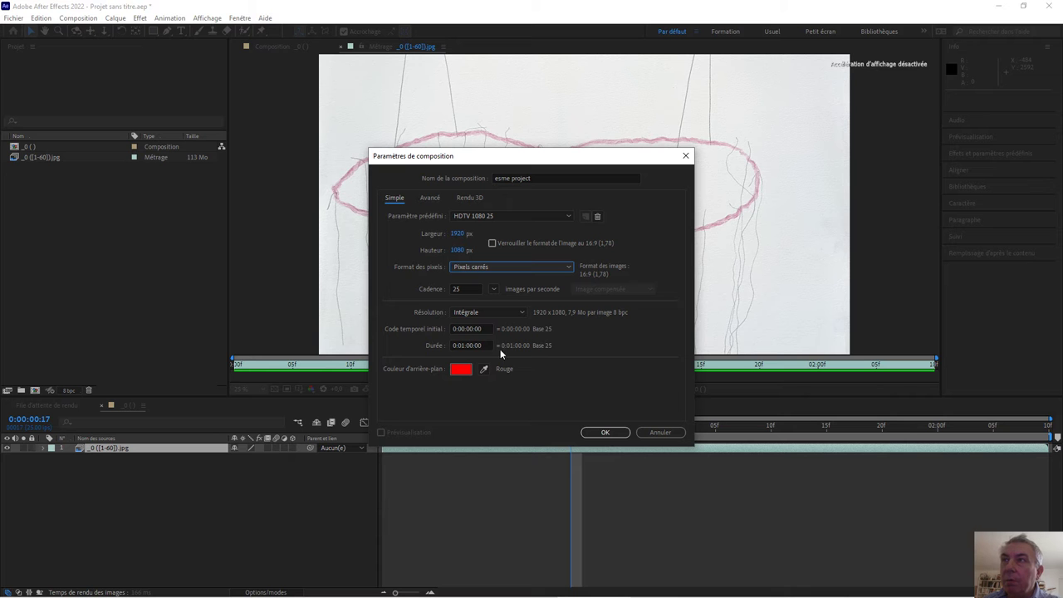
pyautogui.click(604, 433)
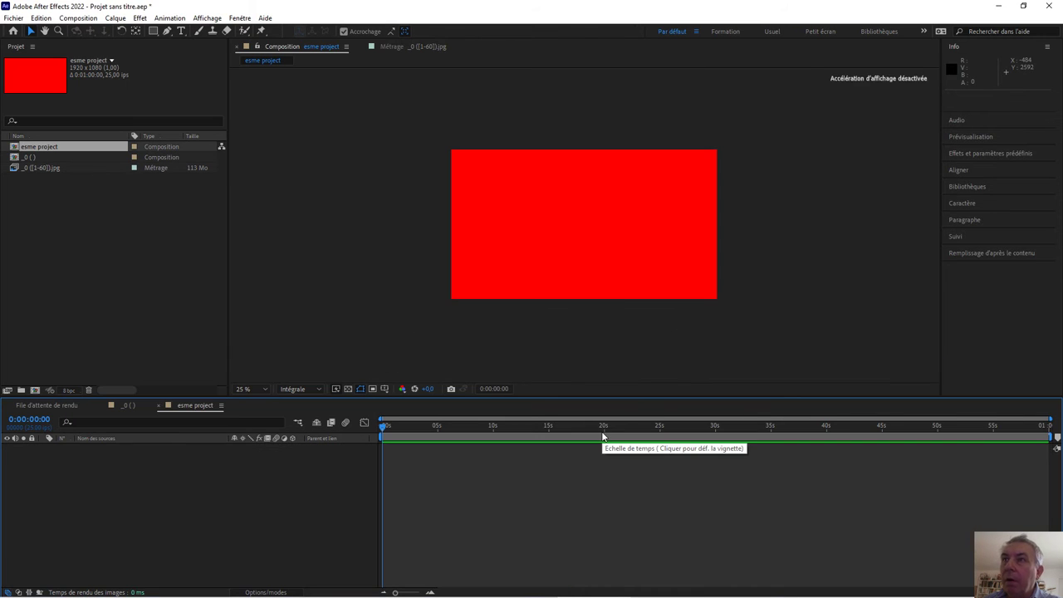
# Open the esme project timeline and drag the _0 ([1-60]).jpg footage into it as a layer.
pyautogui.click(71, 223)
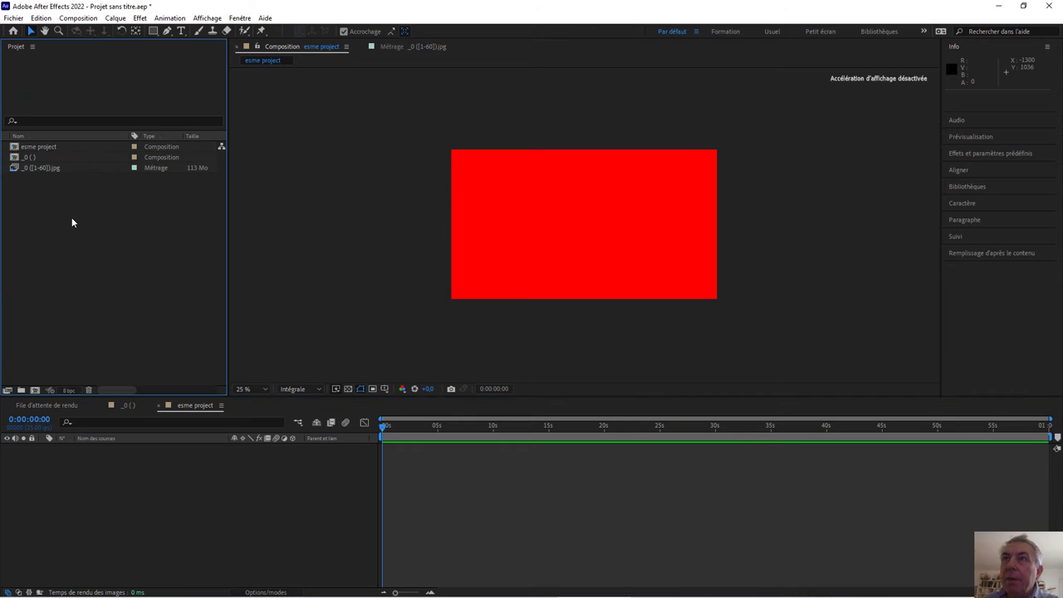
pyautogui.click(17, 148)
pyautogui.click(17, 148)
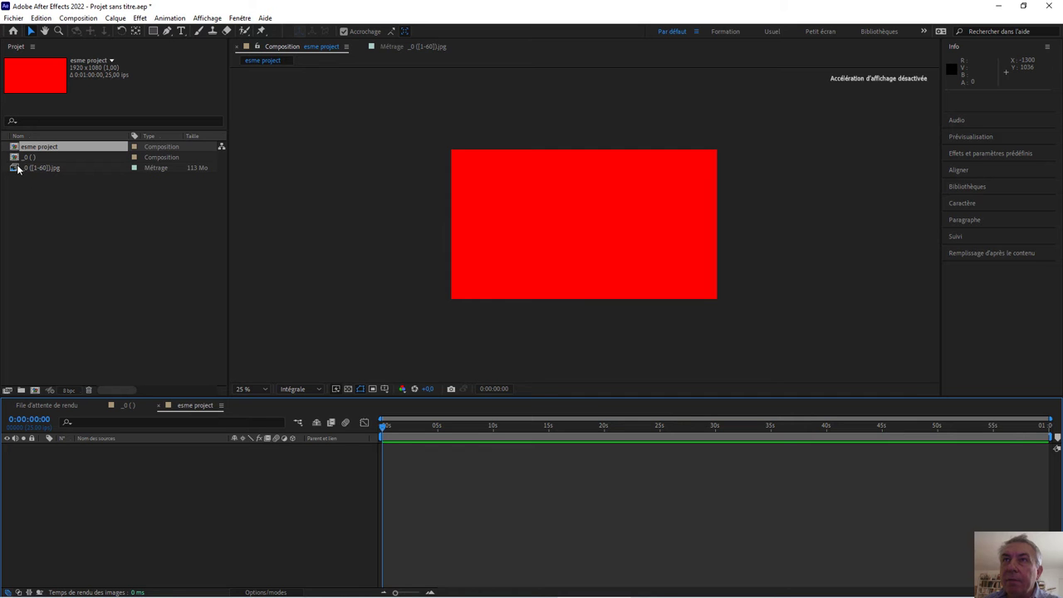
pyautogui.moveTo(19, 169)
pyautogui.mouseDown()
pyautogui.moveTo(55, 272)
pyautogui.moveTo(75, 404)
pyautogui.moveTo(115, 488)
pyautogui.mouseUp()
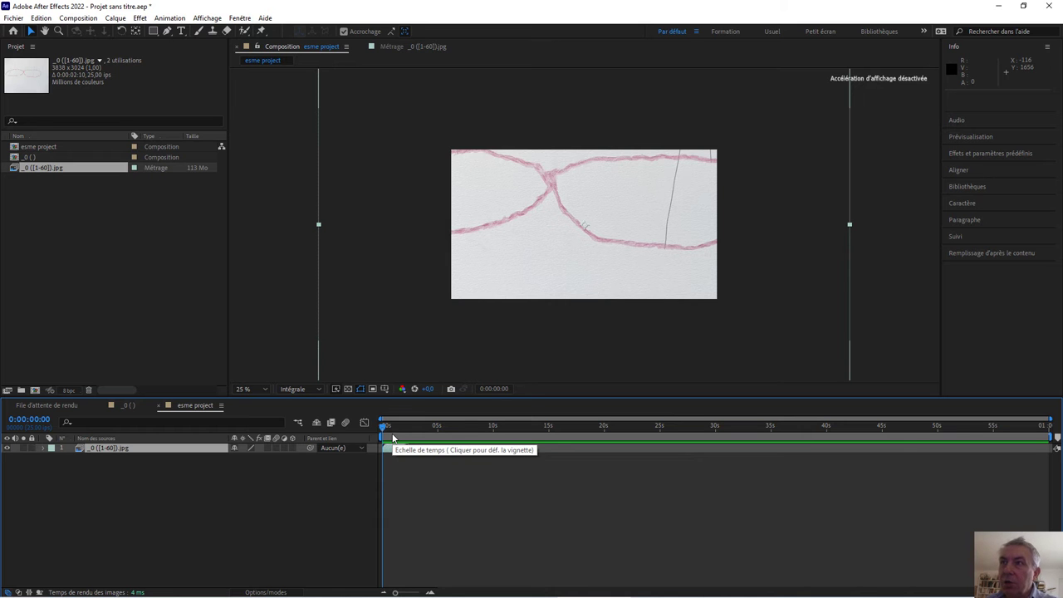
pyautogui.press('space')
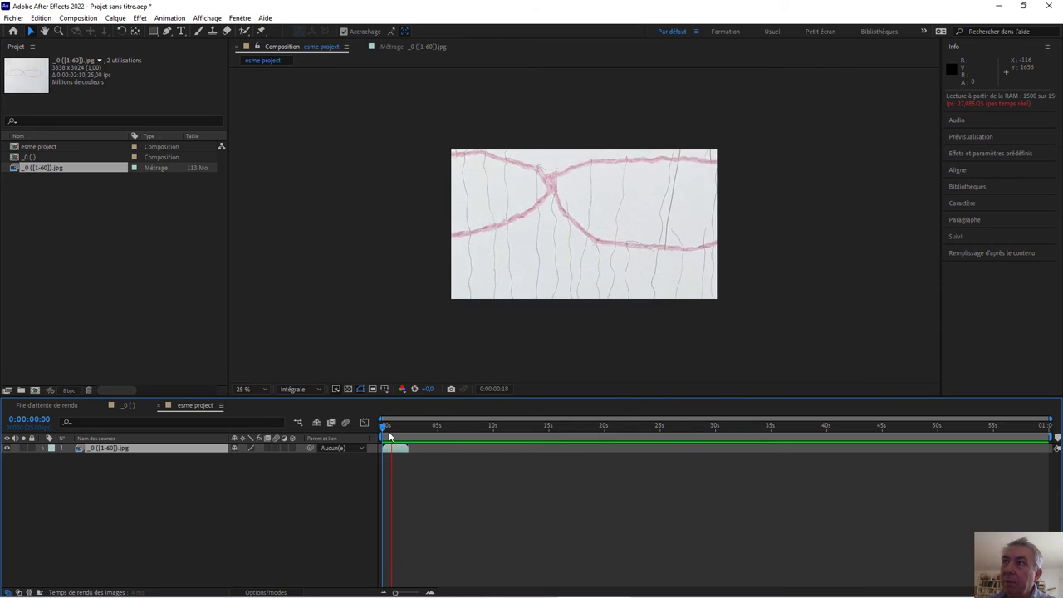
pyautogui.press('space')
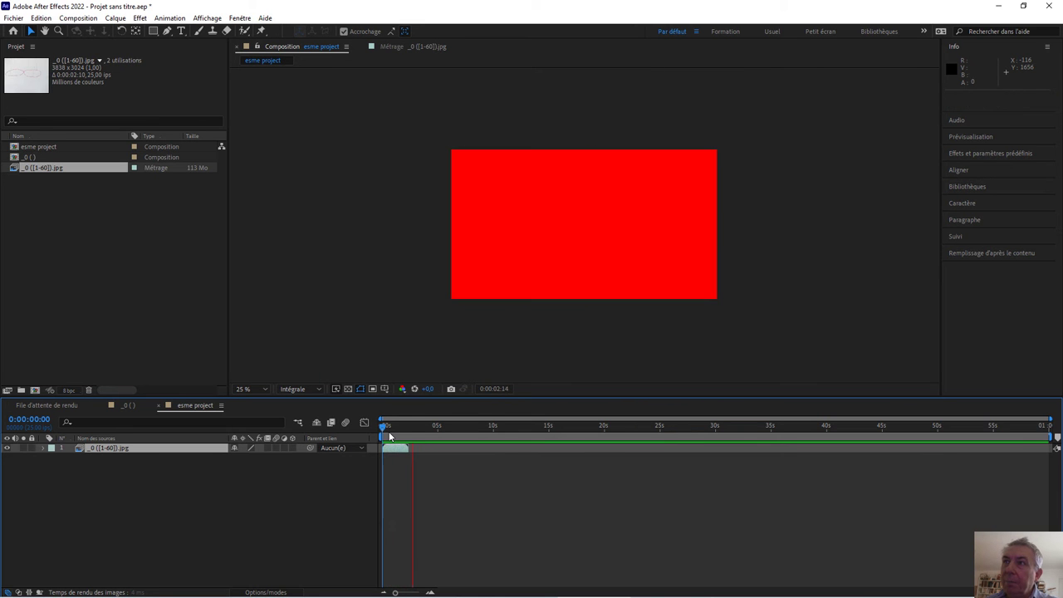
pyautogui.click(387, 432)
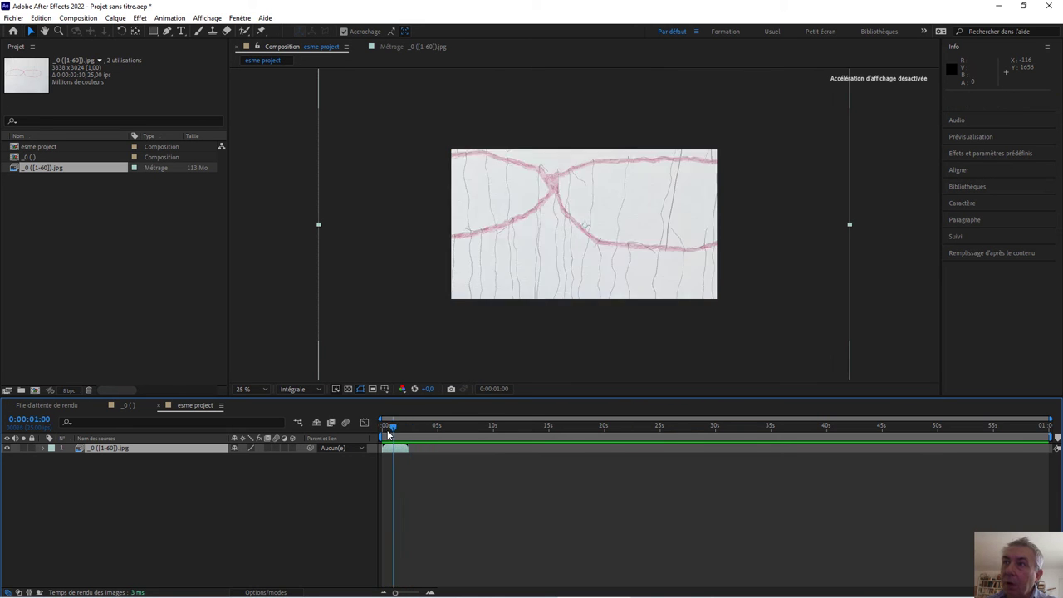
pyautogui.moveTo(387, 432); pyautogui.dragTo(375, 436)
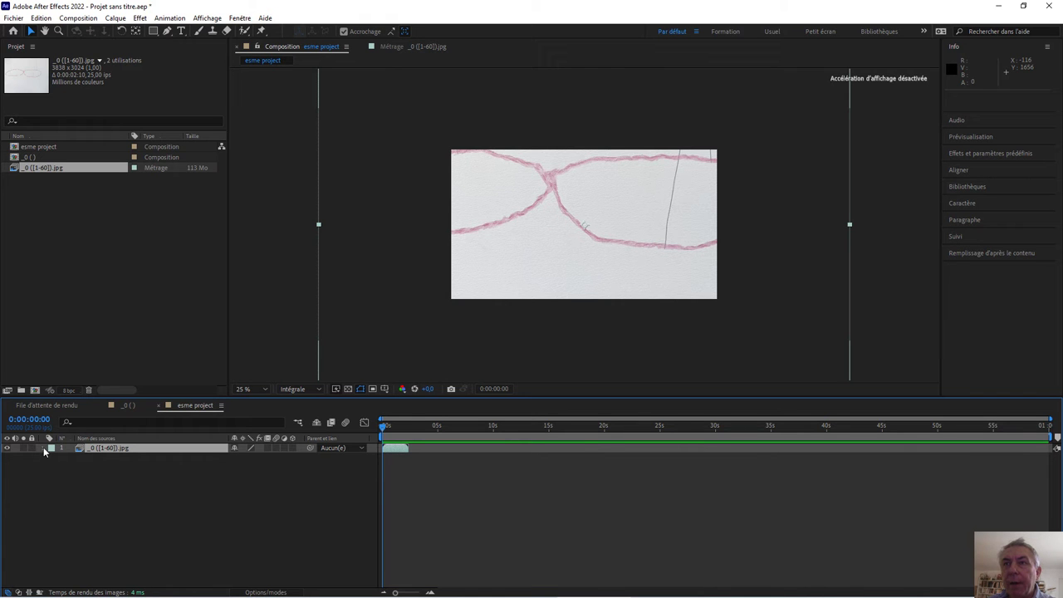
# Expand the drawing layer's Transform properties, scrub Scale down to 50 %, and preview.
pyautogui.click(44, 447)
pyautogui.click(53, 457)
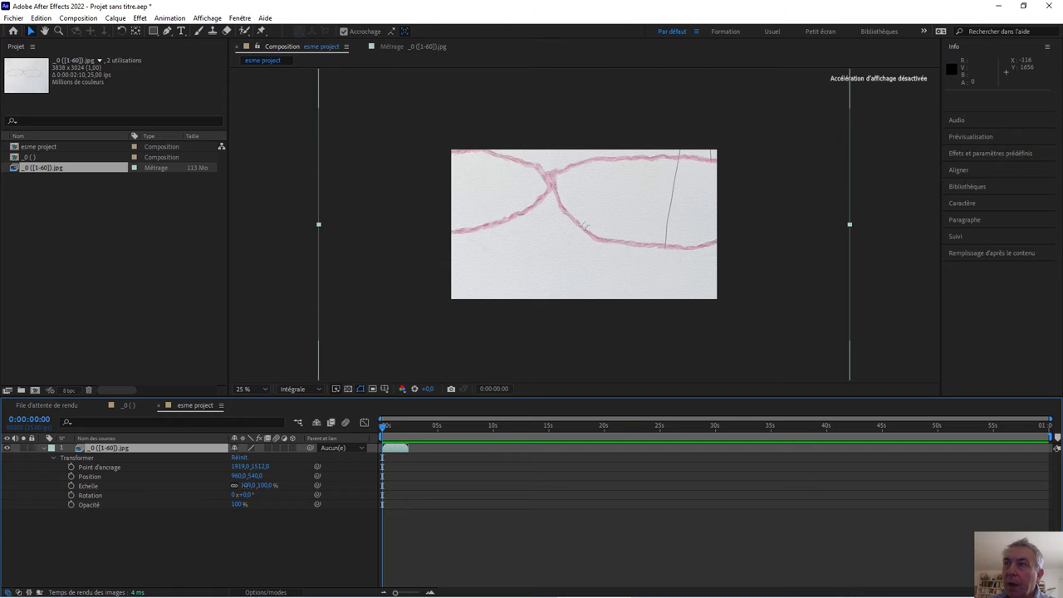
pyautogui.moveTo(258, 485); pyautogui.dragTo(207, 478)
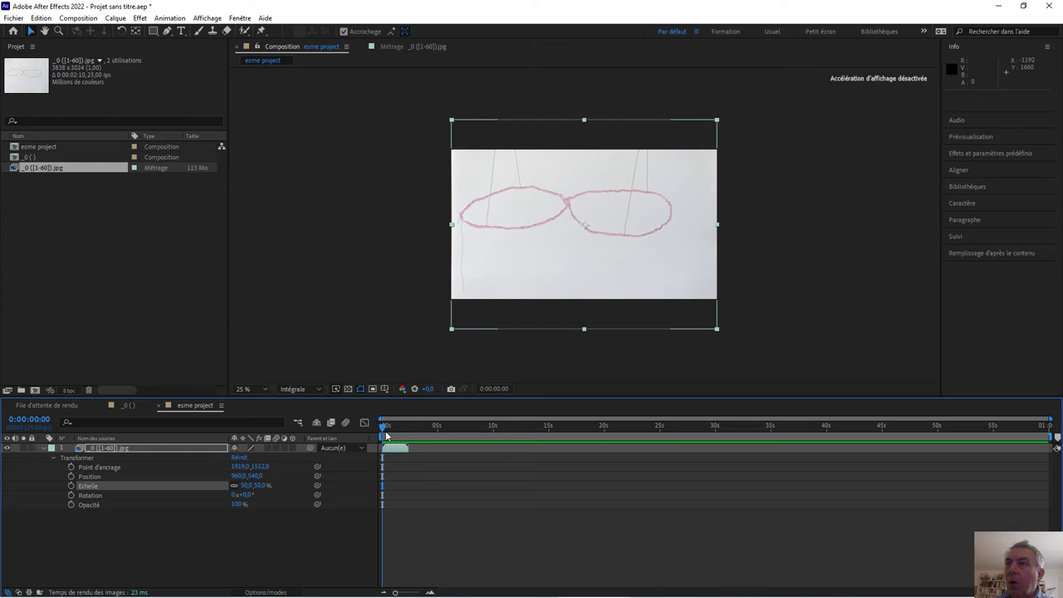
pyautogui.press('space')
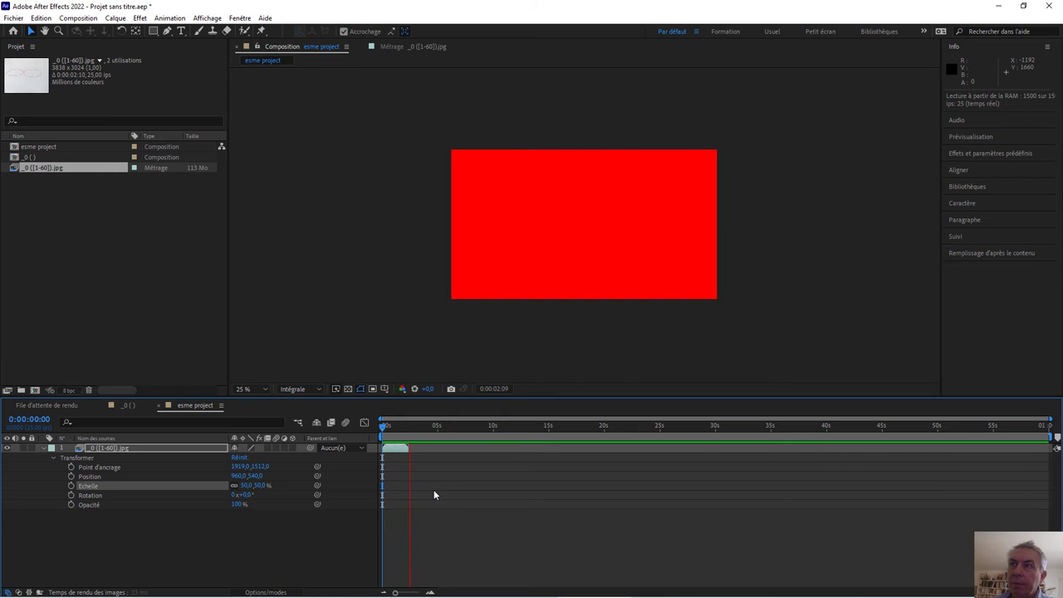
# Time-stretch the drawing layer to a 0:00:60:00 duration (2500 %) via Layer > Time > Time Stretch.
pyautogui.press('space')
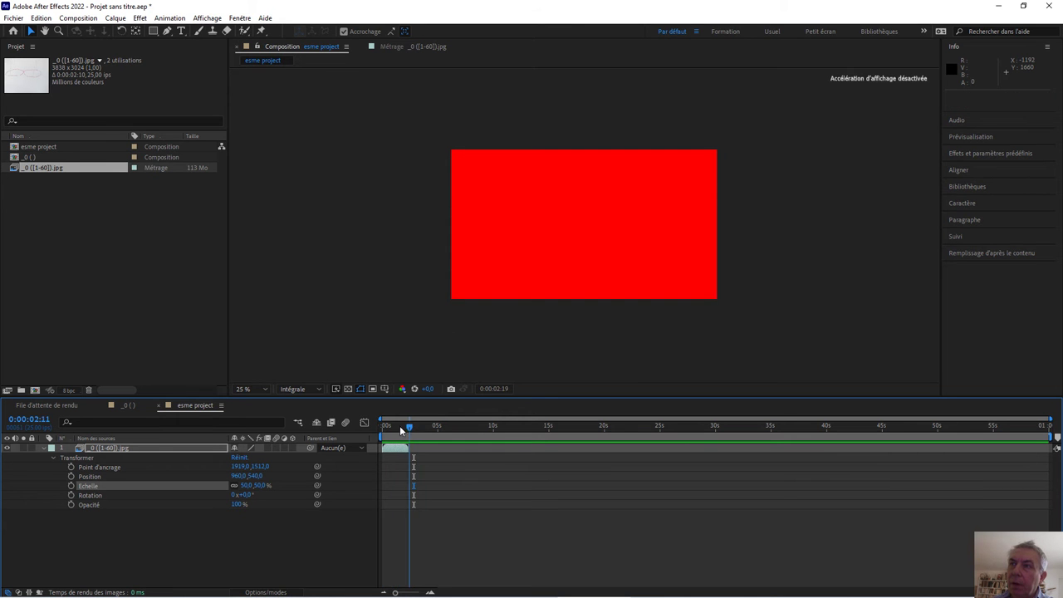
pyautogui.moveTo(416, 425); pyautogui.dragTo(365, 433)
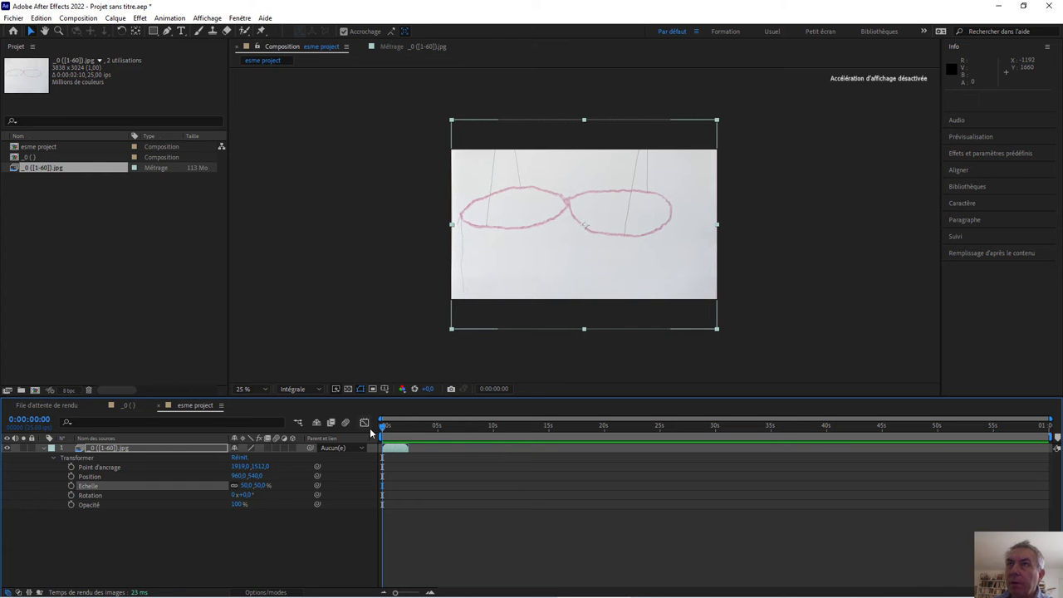
pyautogui.click(163, 448)
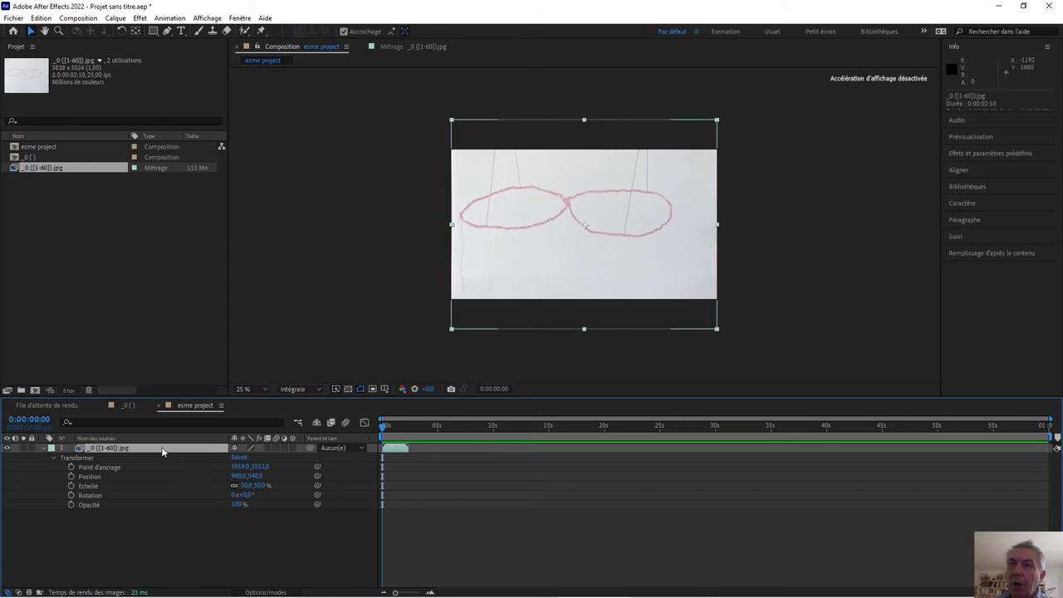
pyautogui.click(116, 19)
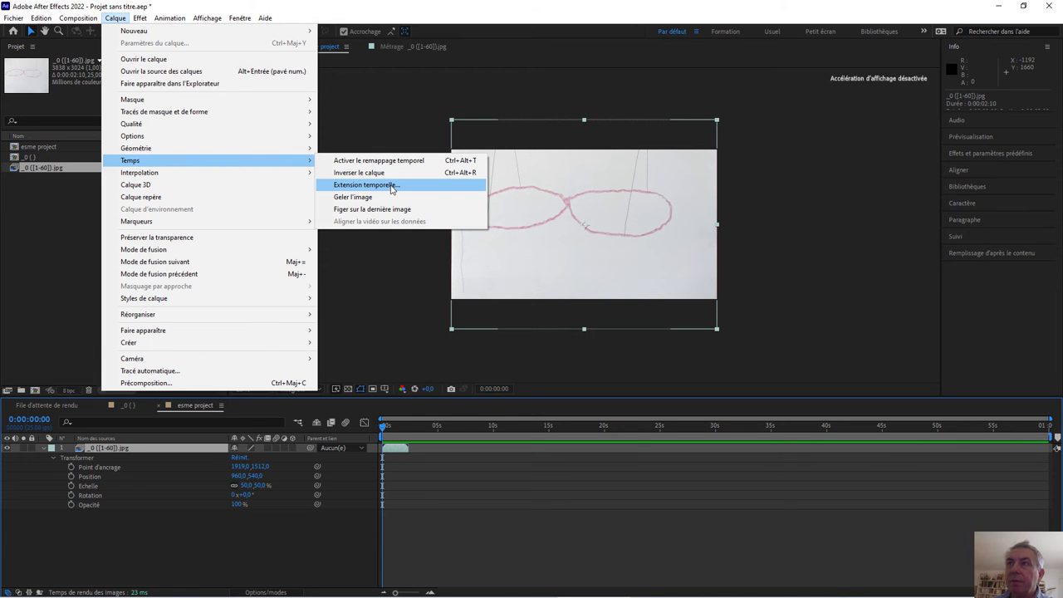
pyautogui.click(391, 185)
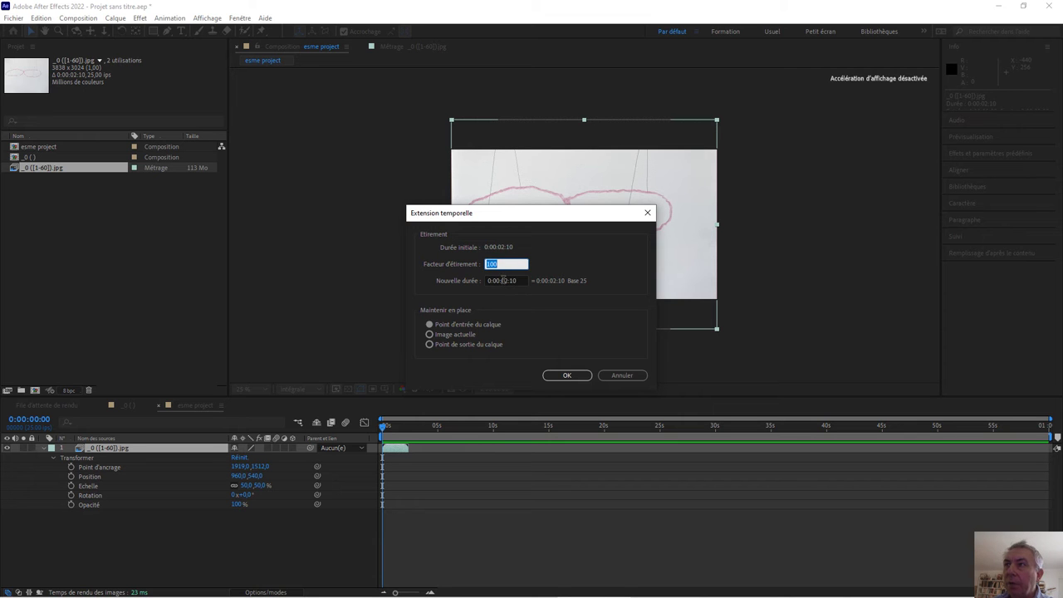
pyautogui.click(502, 280)
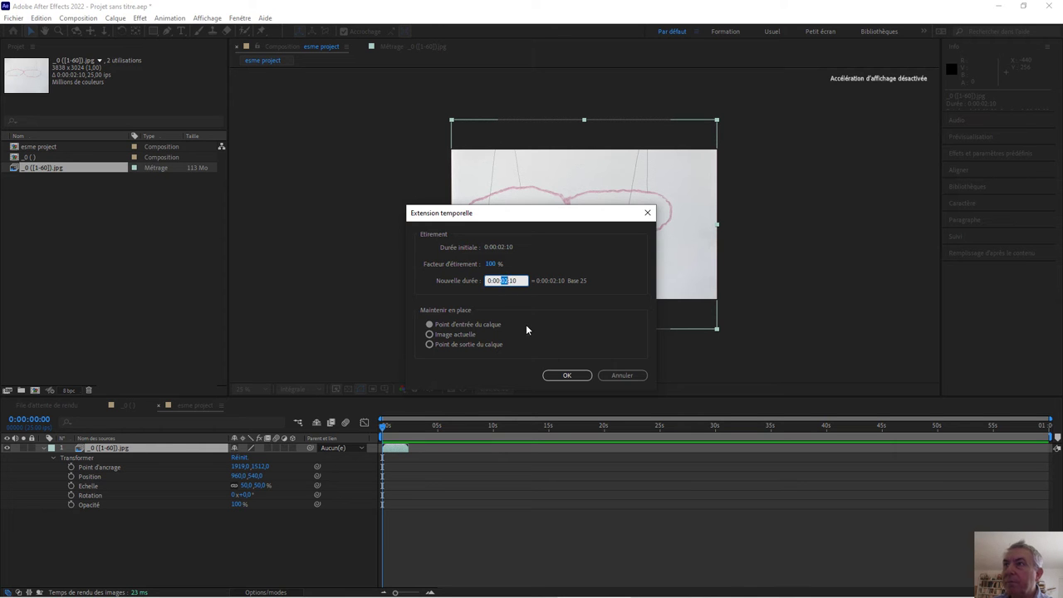
pyautogui.write('60')
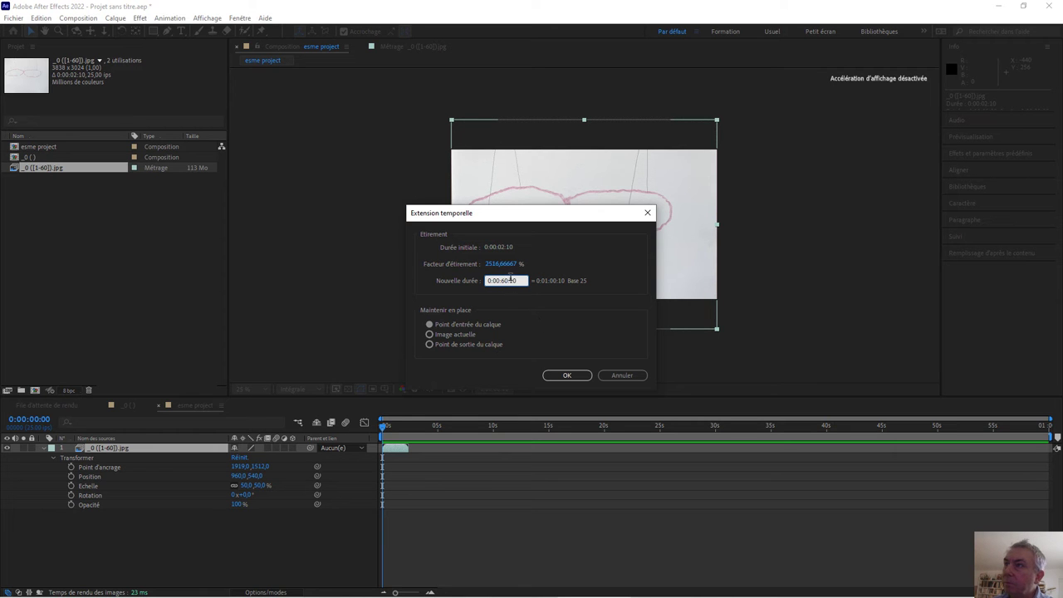
pyautogui.click(520, 280)
pyautogui.press('BackSpace')
pyautogui.press('BackSpace')
pyautogui.write('00')
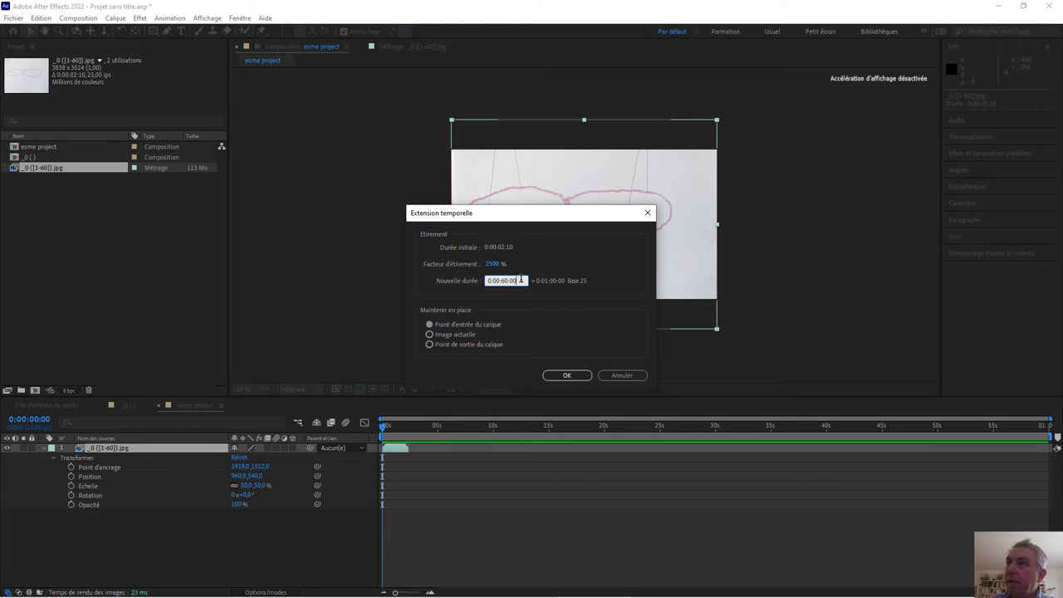
pyautogui.press('Return')
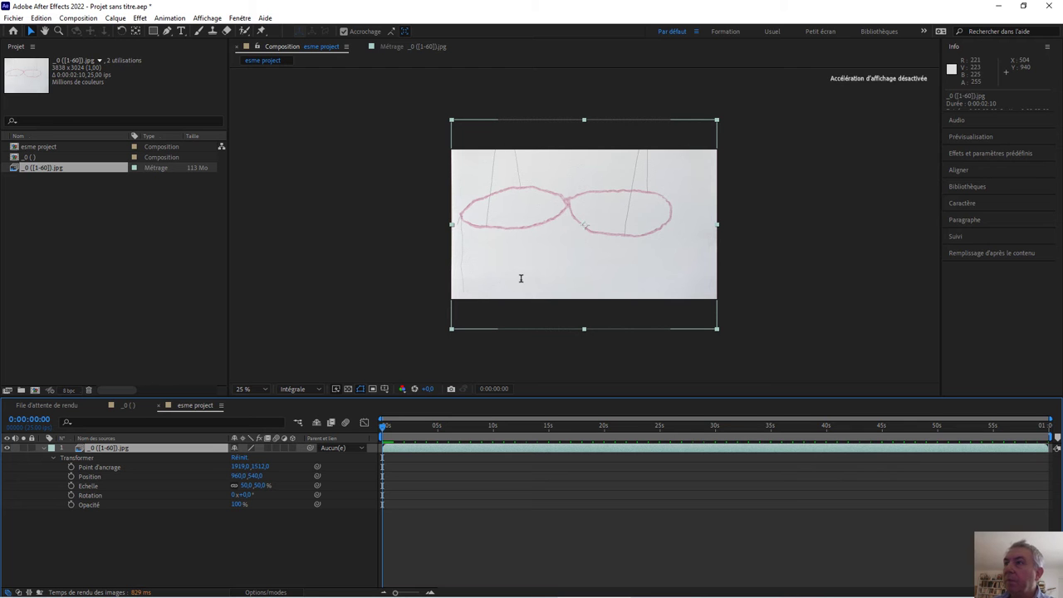
pyautogui.press('space')
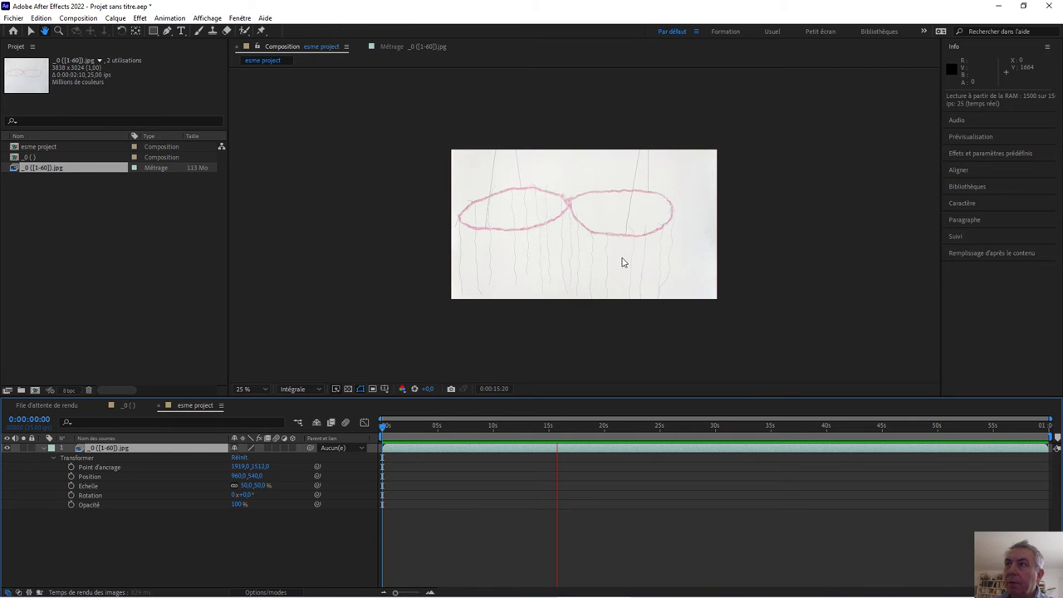
pyautogui.press('space')
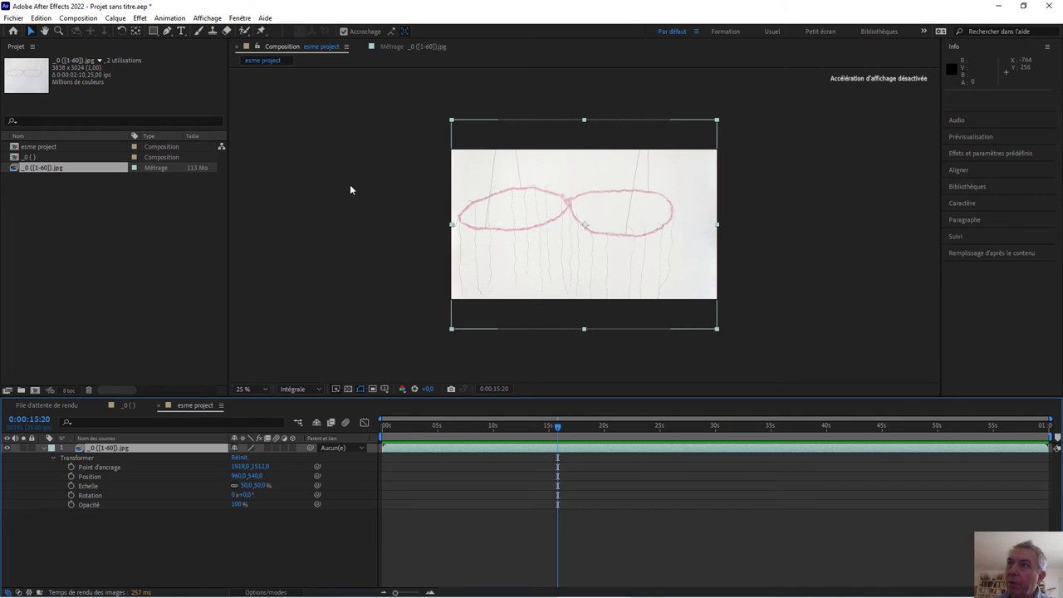
# Drag the drawing layer right to position 1096,0, 548,0, then preview from the first frame.
pyautogui.click(542, 219)
pyautogui.moveTo(550, 214); pyautogui.dragTo(559, 214)
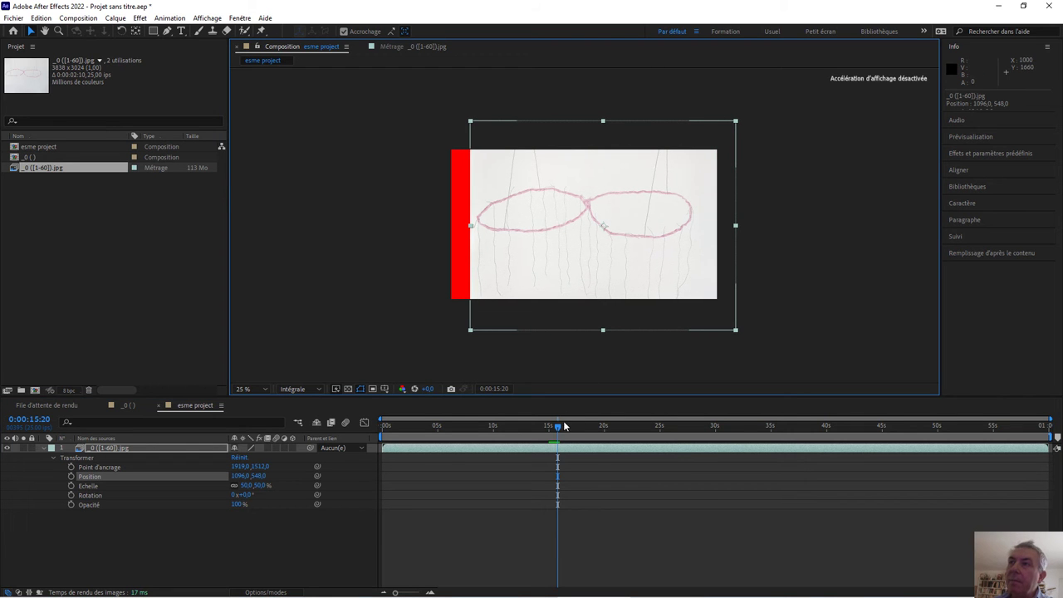
pyautogui.moveTo(556, 426); pyautogui.dragTo(382, 426)
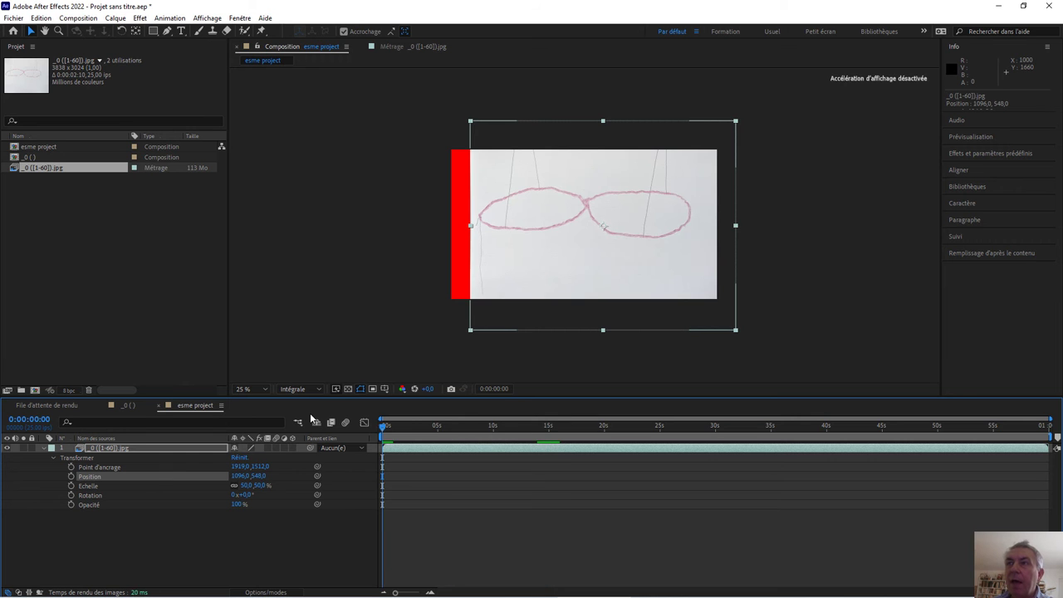
pyautogui.press('space')
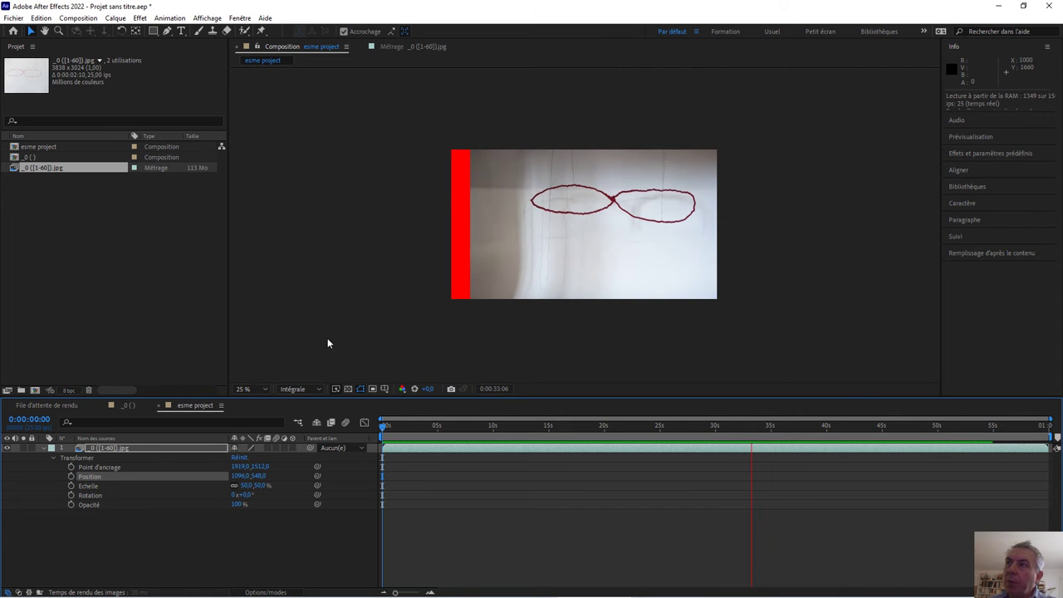
# Move the drawing layer to position 960,0, 616,0 so it covers the frame, and preview it.
pyautogui.press('space')
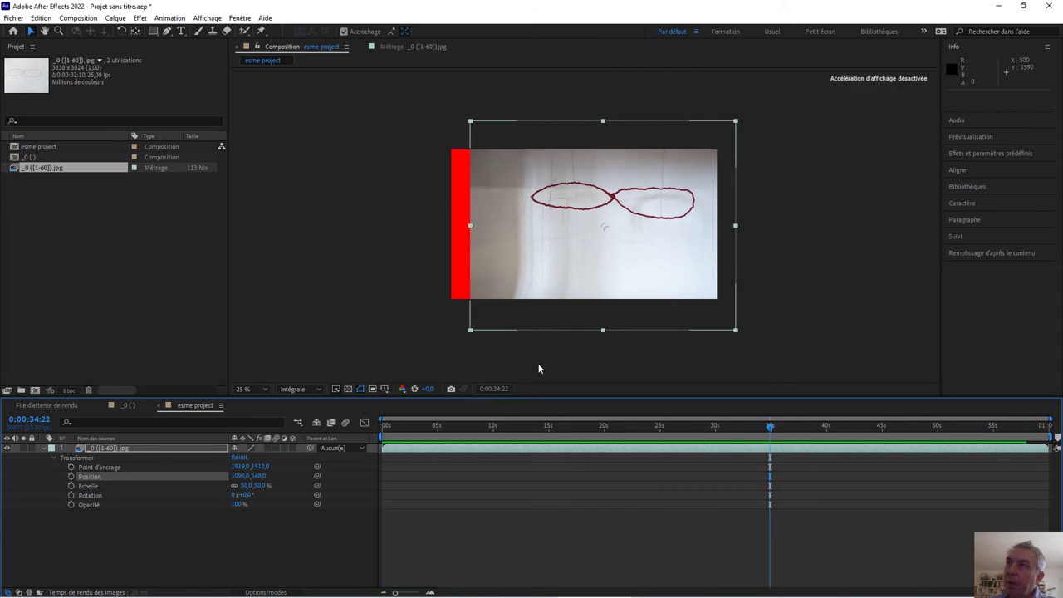
pyautogui.moveTo(686, 287); pyautogui.dragTo(665, 294)
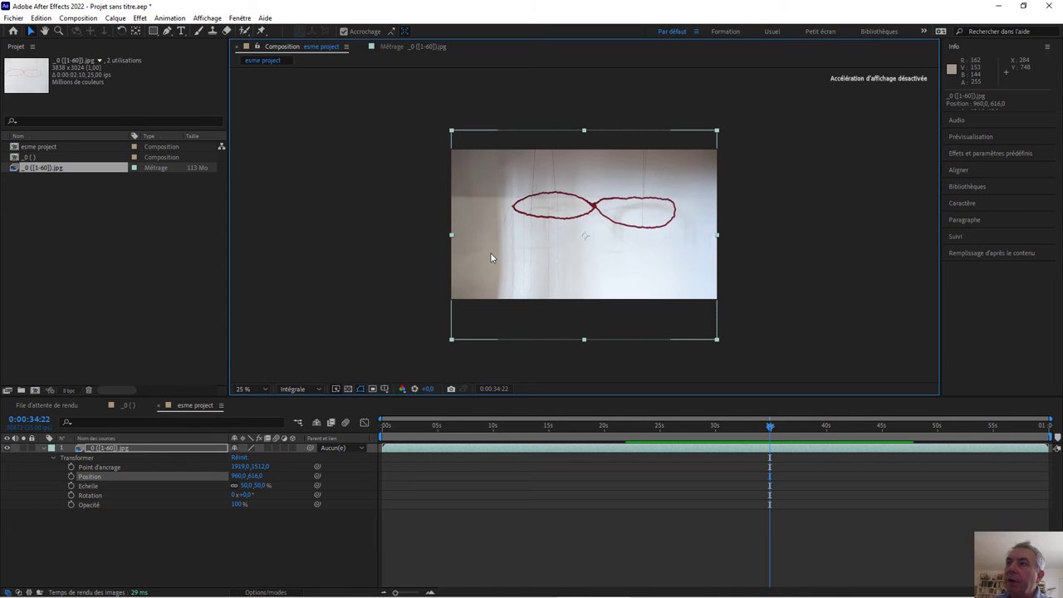
pyautogui.press('space')
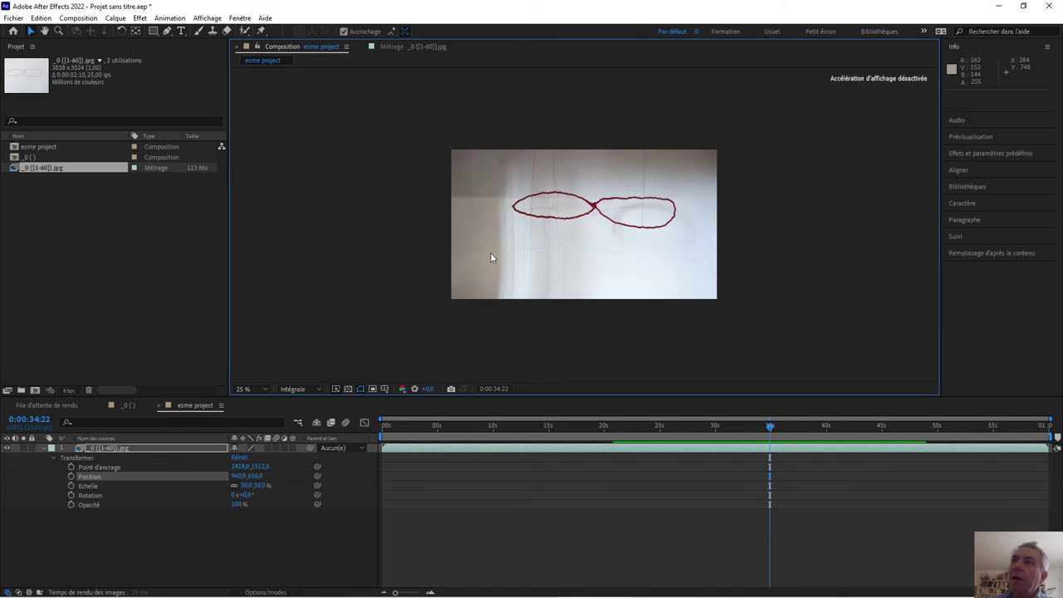
pyautogui.press('space')
# Add the esme project composition to the render queue from the Composition menu.
pyautogui.click(91, 18)
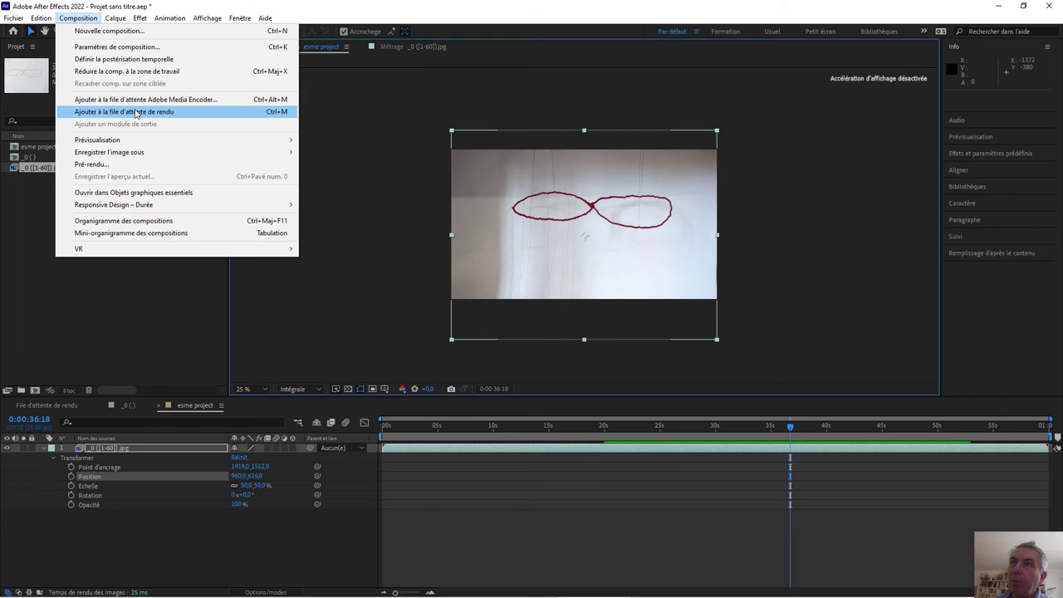
pyautogui.click(135, 112)
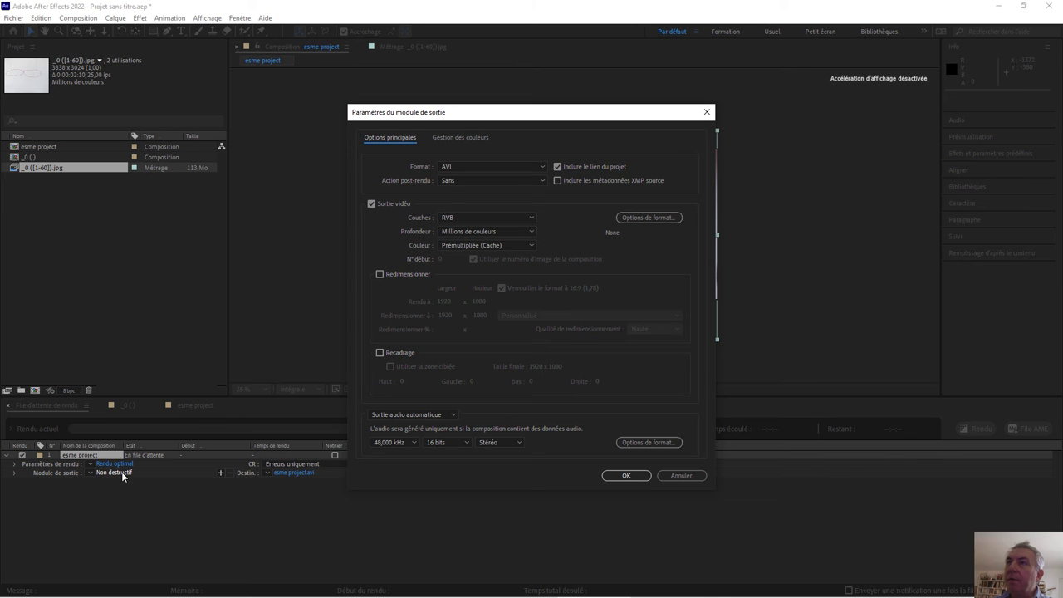
# Choose QuickTime as the output format and keep the Animation video codec in Format Options.
pyautogui.click(541, 166)
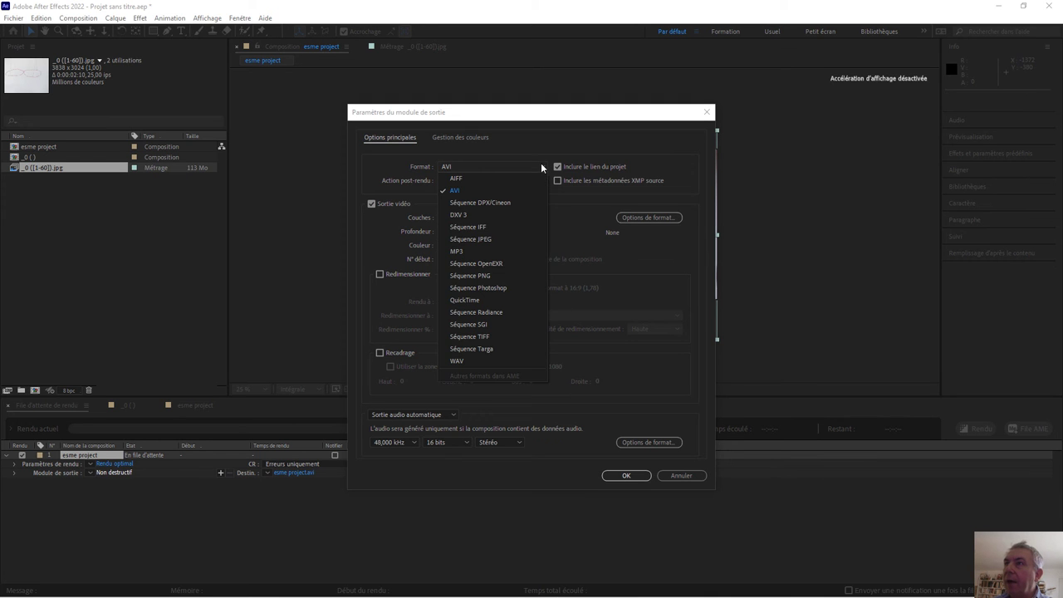
pyautogui.click(505, 302)
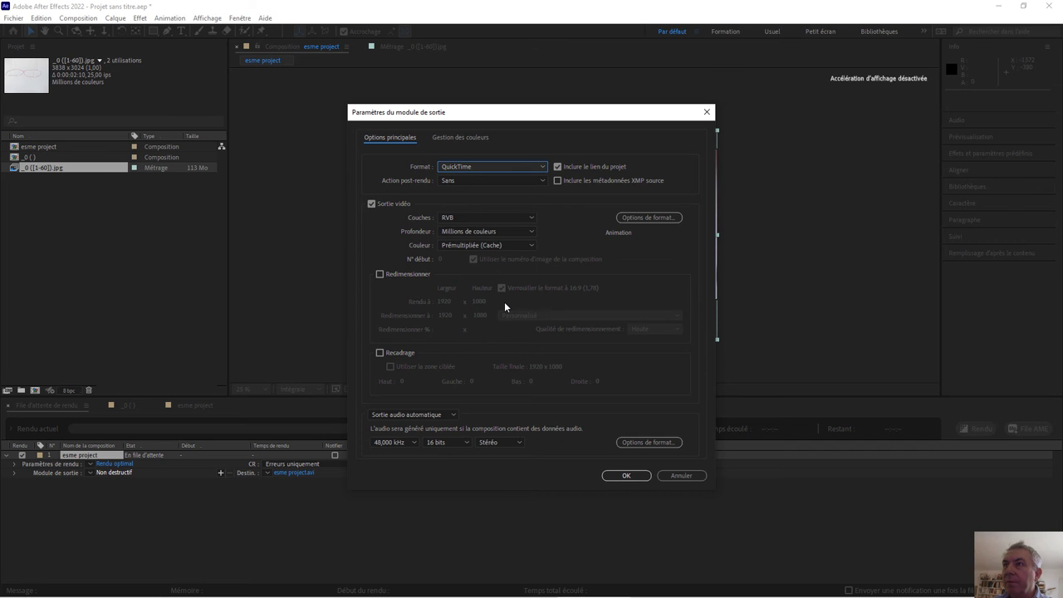
pyautogui.click(645, 218)
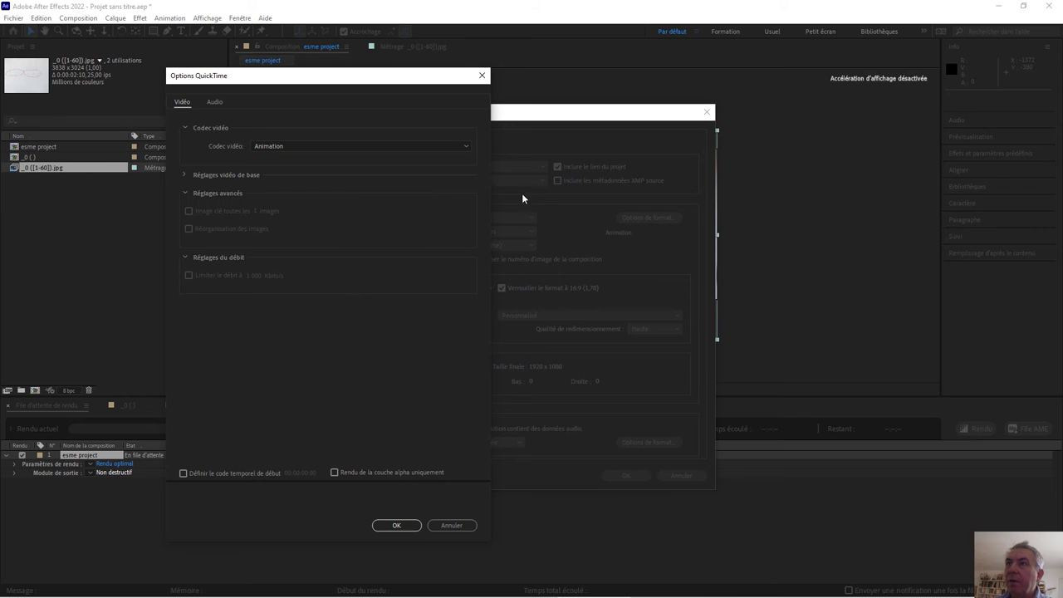
pyautogui.click(449, 144)
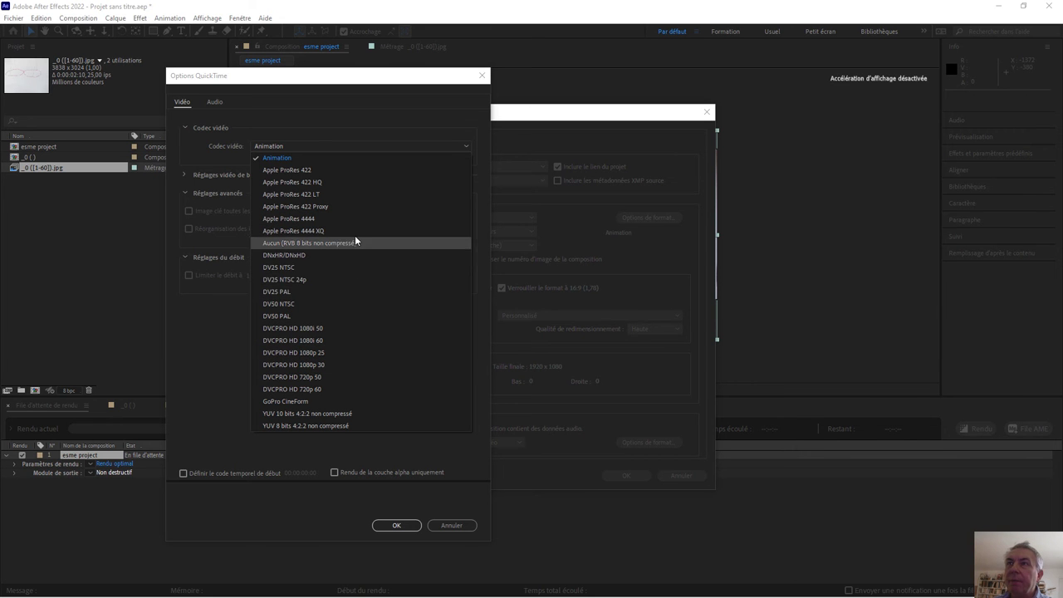
pyautogui.click(336, 162)
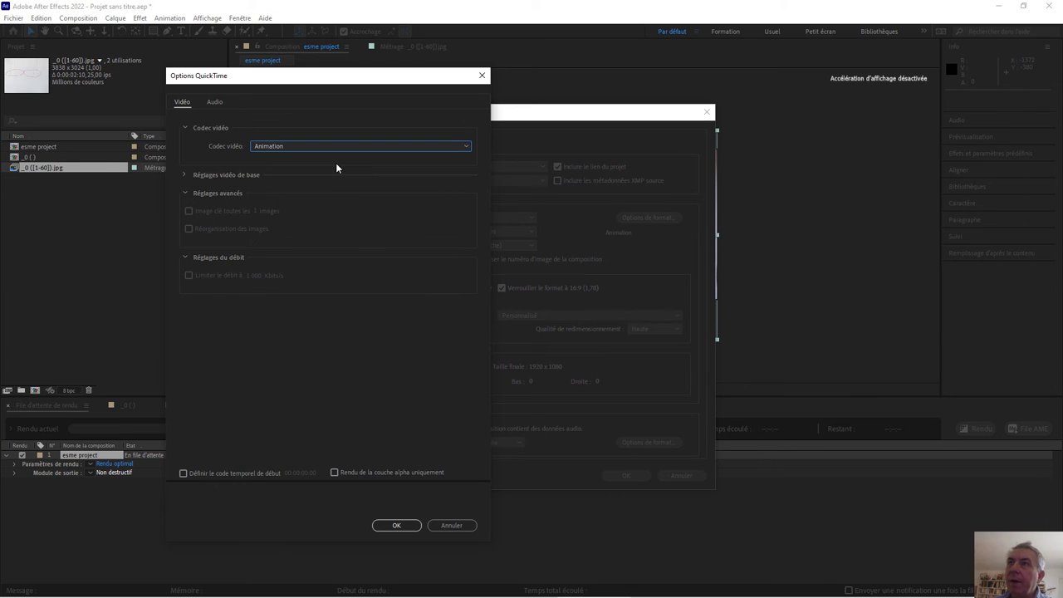
pyautogui.click(398, 525)
pyautogui.click(395, 528)
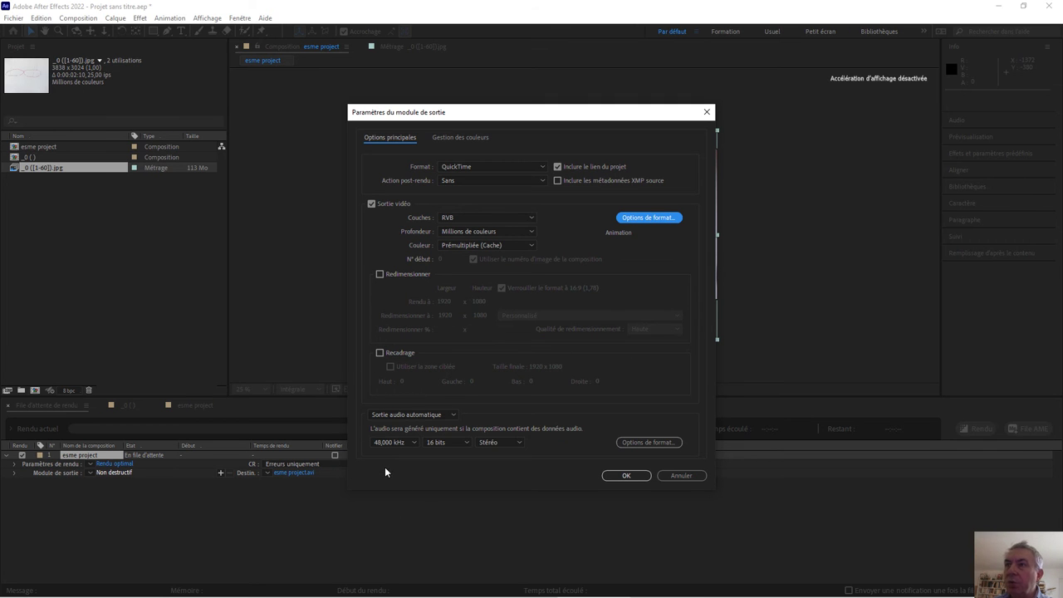
pyautogui.click(683, 476)
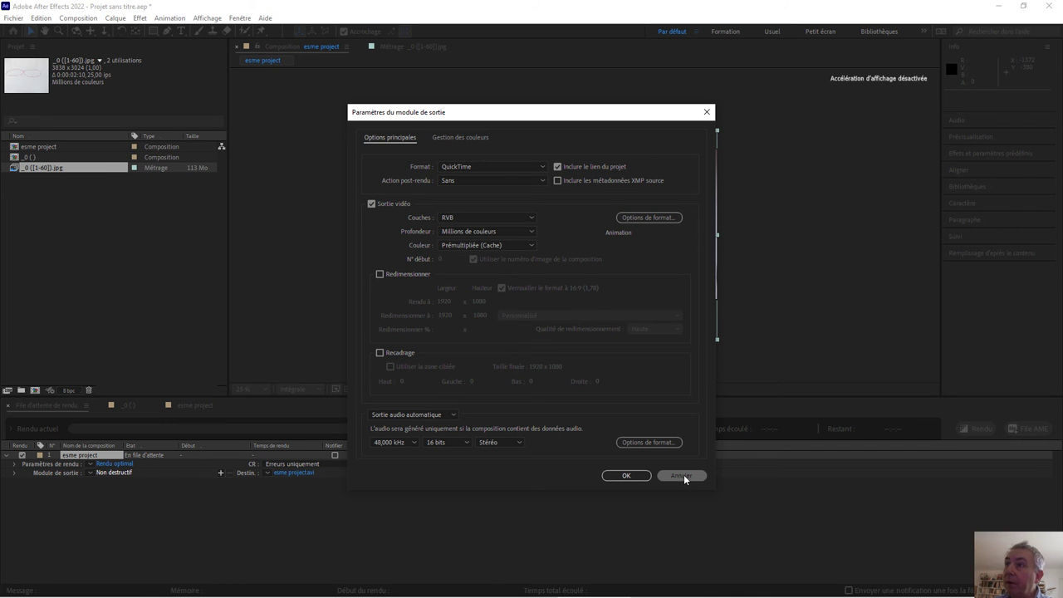
# Empty the render queue and start a file import from the Project panel.
pyautogui.click(683, 476)
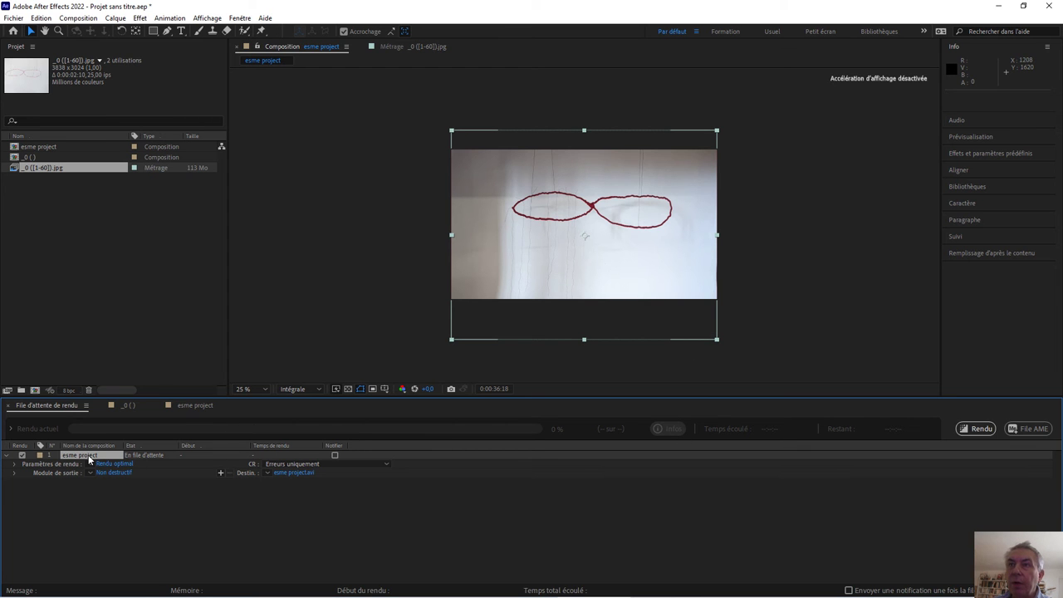
pyautogui.press('Delete')
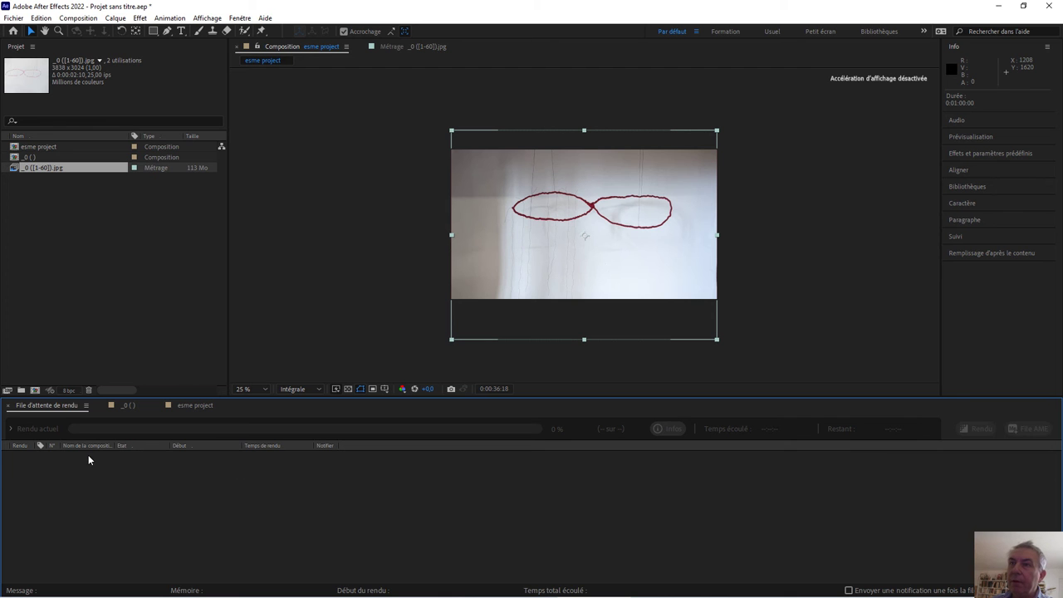
pyautogui.rightClick(91, 243)
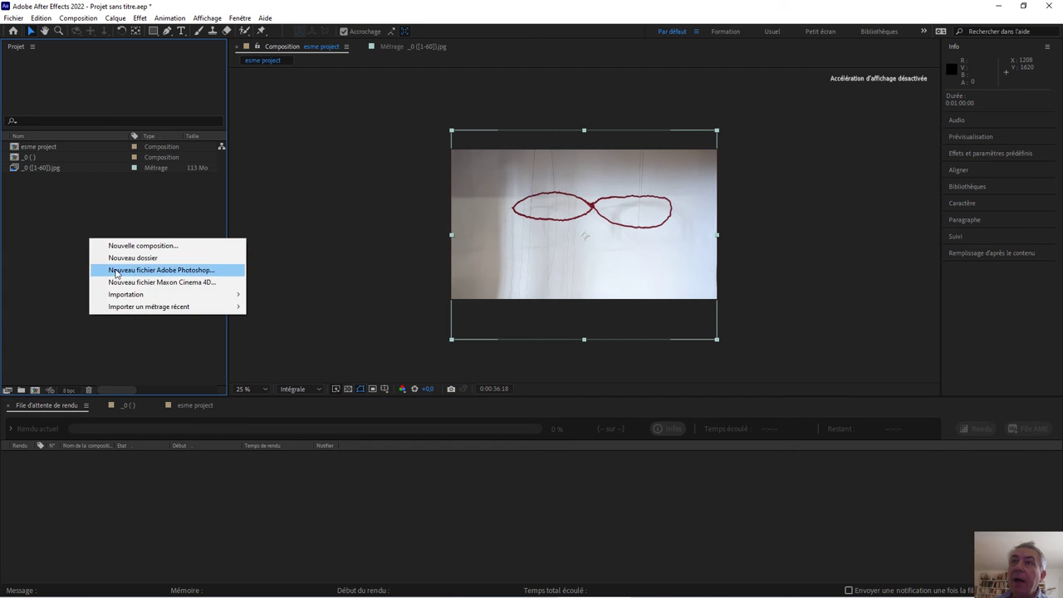
pyautogui.moveTo(135, 297)
pyautogui.click(310, 296)
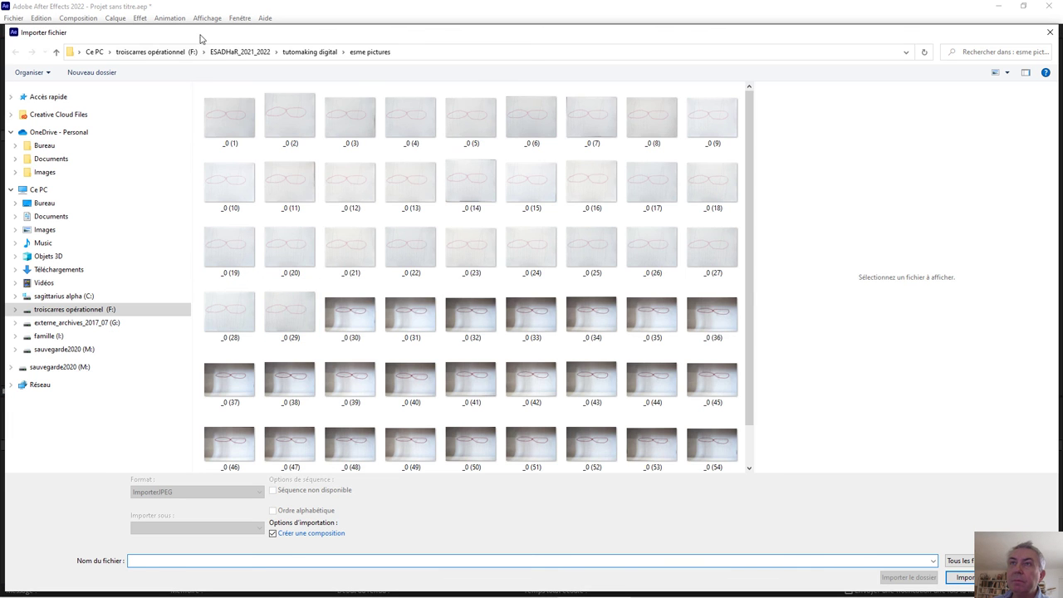
# Import Sound 1 - breathing and Sound 2 - drawing from esmé_sound as compositions.
pyautogui.click(309, 51)
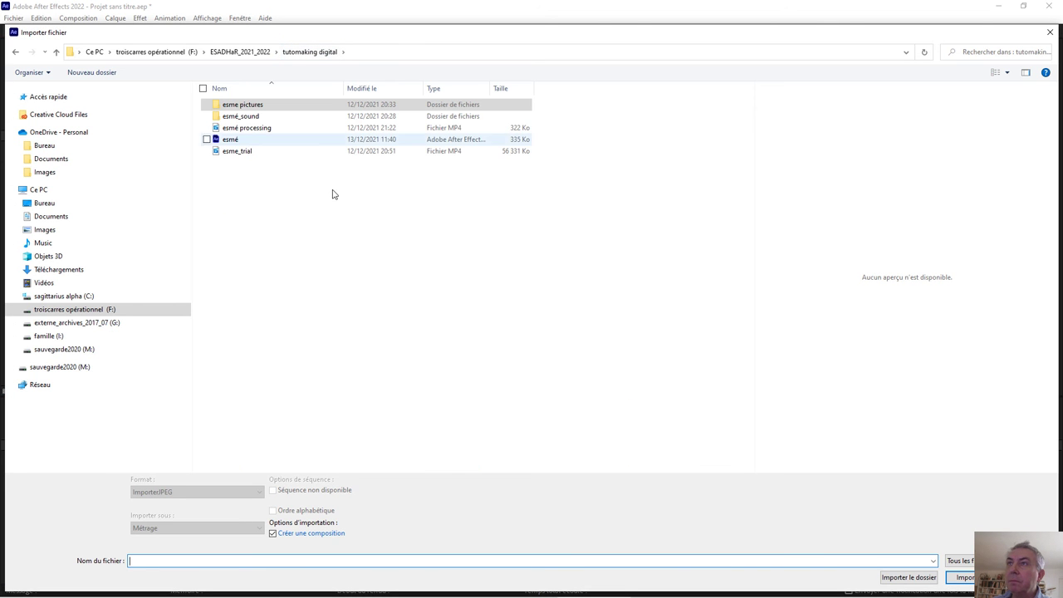
pyautogui.doubleClick(240, 117)
pyautogui.click(249, 106)
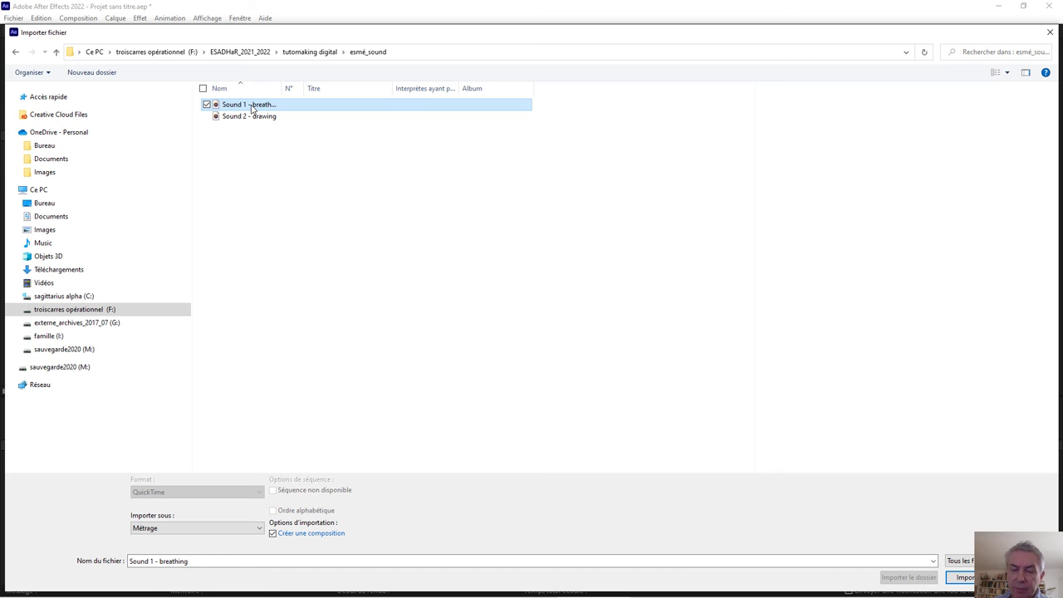
pyautogui.keyDown('shift'); pyautogui.click(257, 117); pyautogui.keyUp('shift')
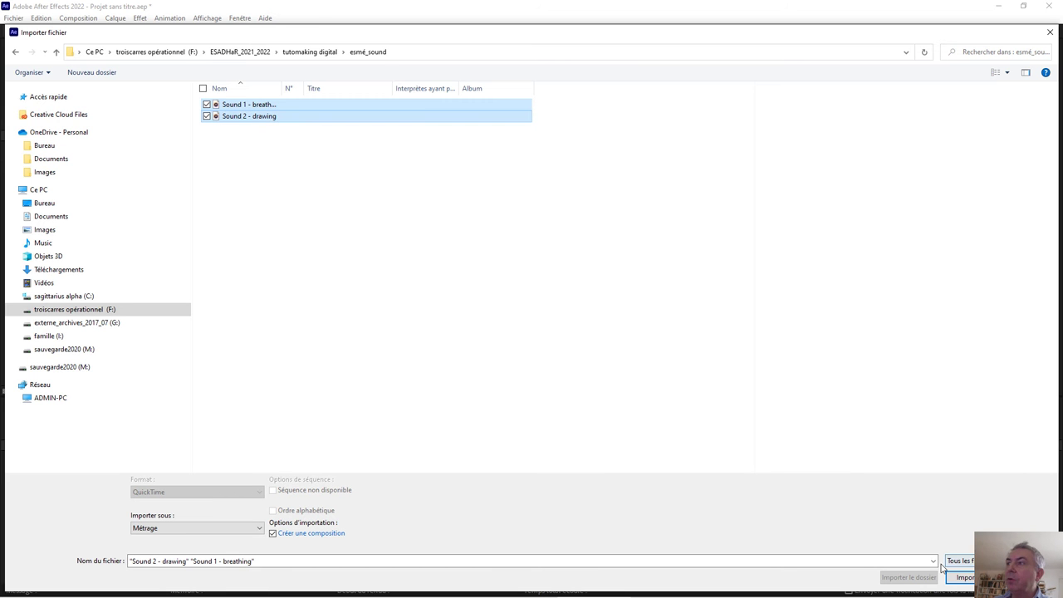
pyautogui.click(961, 577)
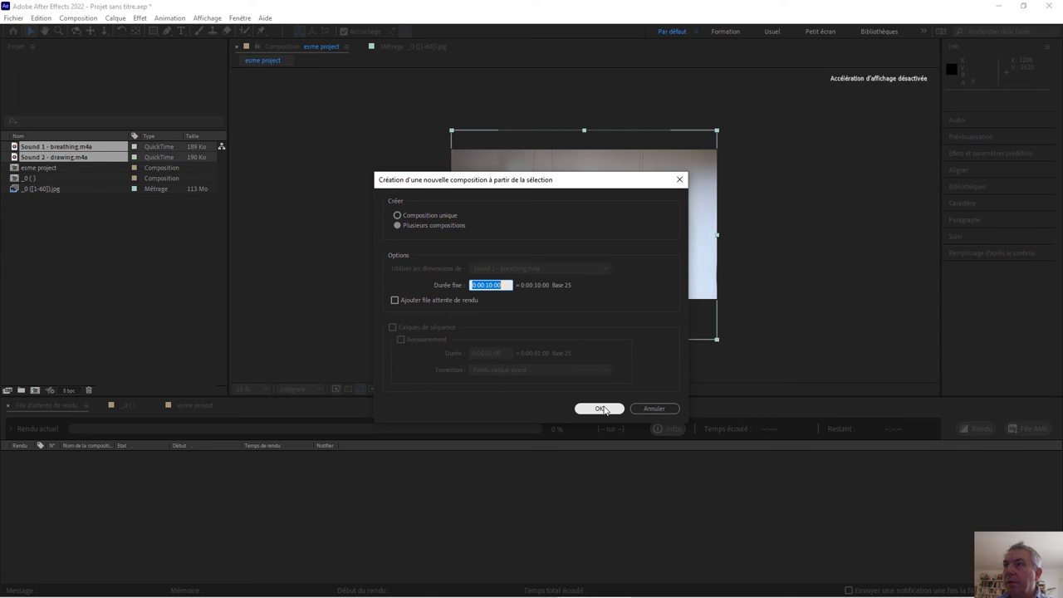
pyautogui.click(602, 409)
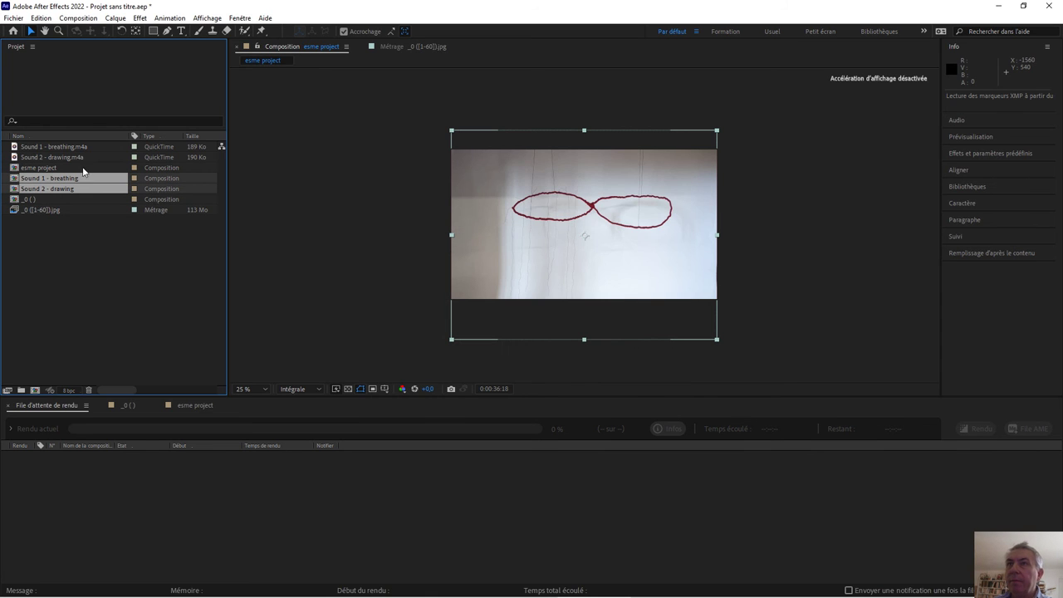
# Show the esme project timeline with layer 1's properties collapsed.
pyautogui.click(102, 285)
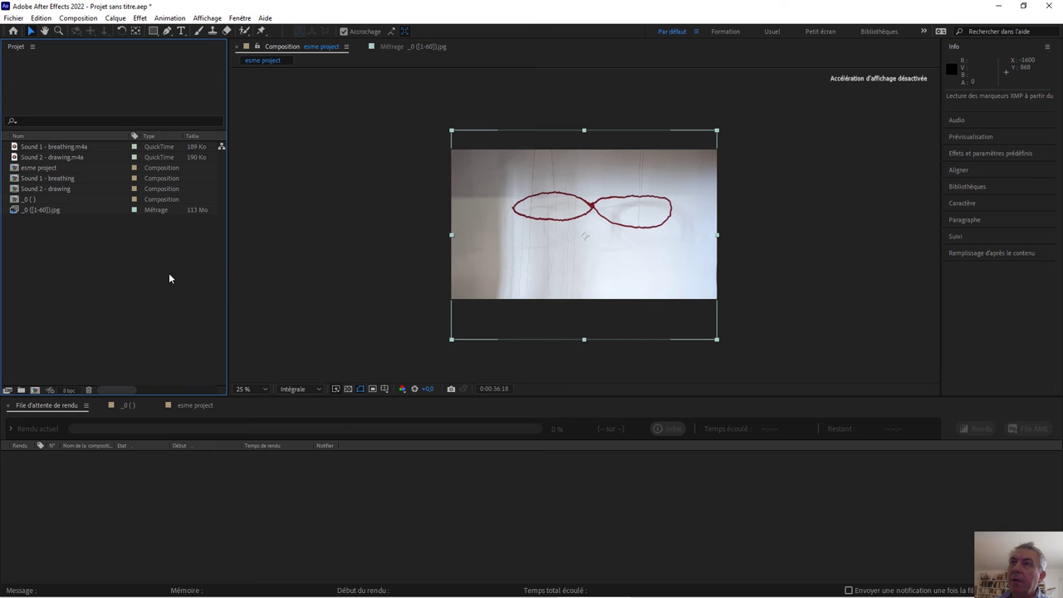
pyautogui.click(185, 405)
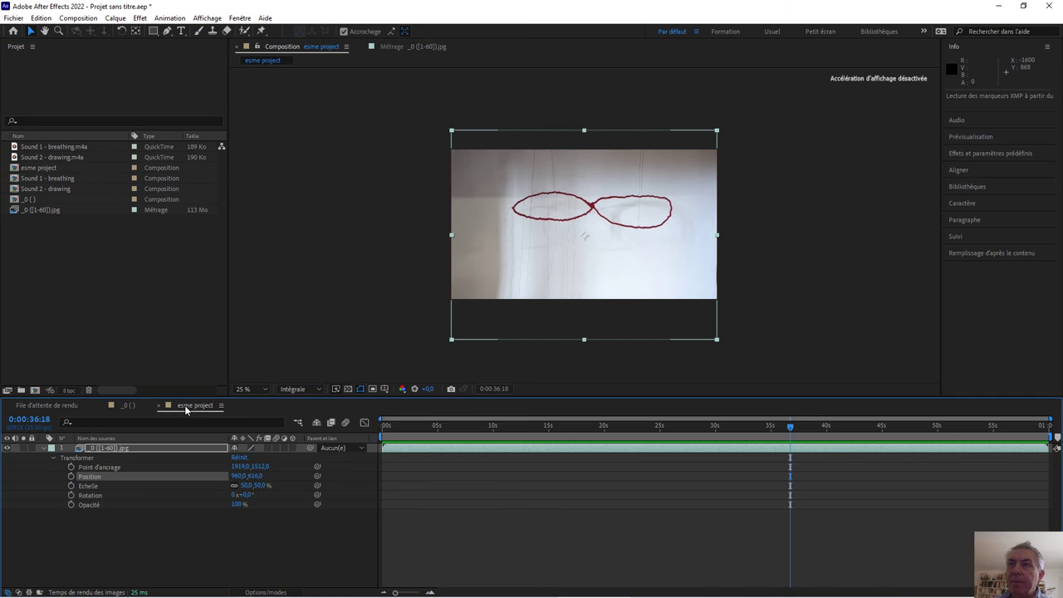
pyautogui.click(52, 457)
pyautogui.click(44, 447)
# Add Sound 1 - breathing and Sound 2 - drawing to the timeline and duplicate both layers.
pyautogui.moveTo(38, 178); pyautogui.dragTo(126, 506)
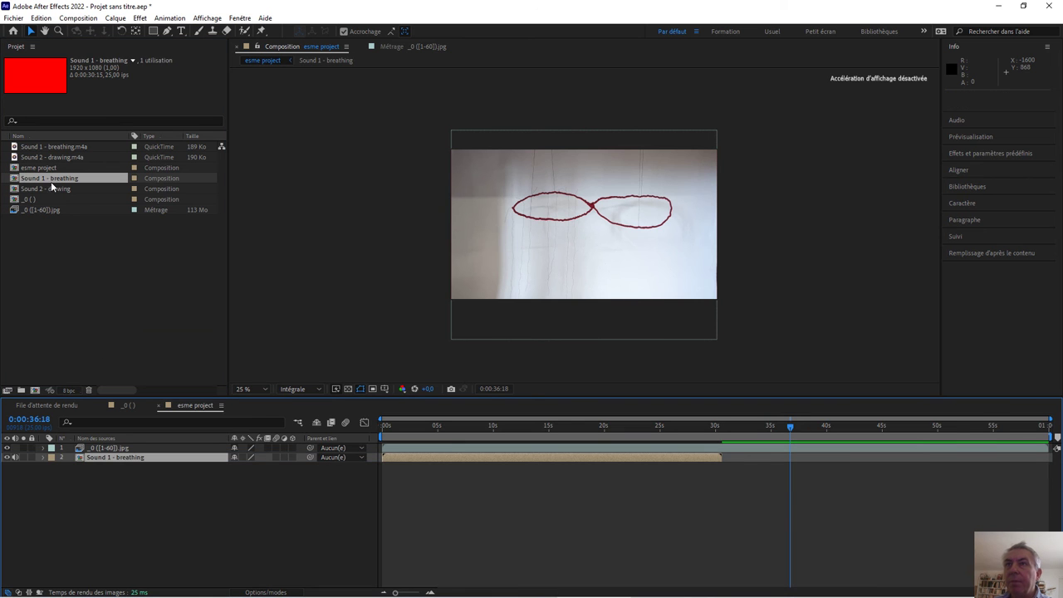
pyautogui.moveTo(47, 187)
pyautogui.mouseDown()
pyautogui.moveTo(64, 220)
pyautogui.moveTo(108, 510)
pyautogui.mouseUp()
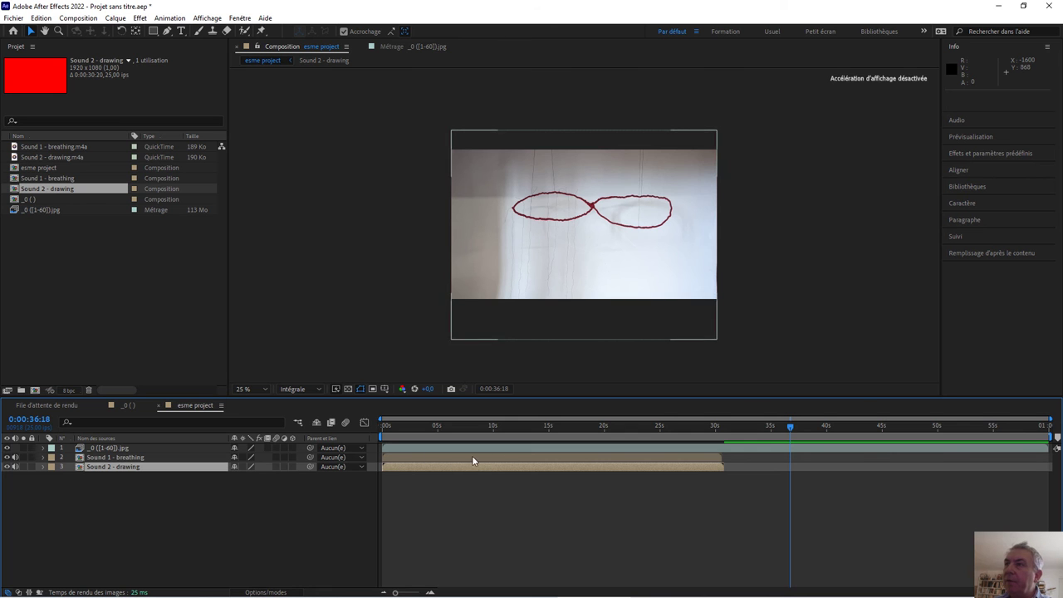
pyautogui.click(128, 458)
pyautogui.keyDown('ctrl'); pyautogui.click(130, 469); pyautogui.keyUp('ctrl')
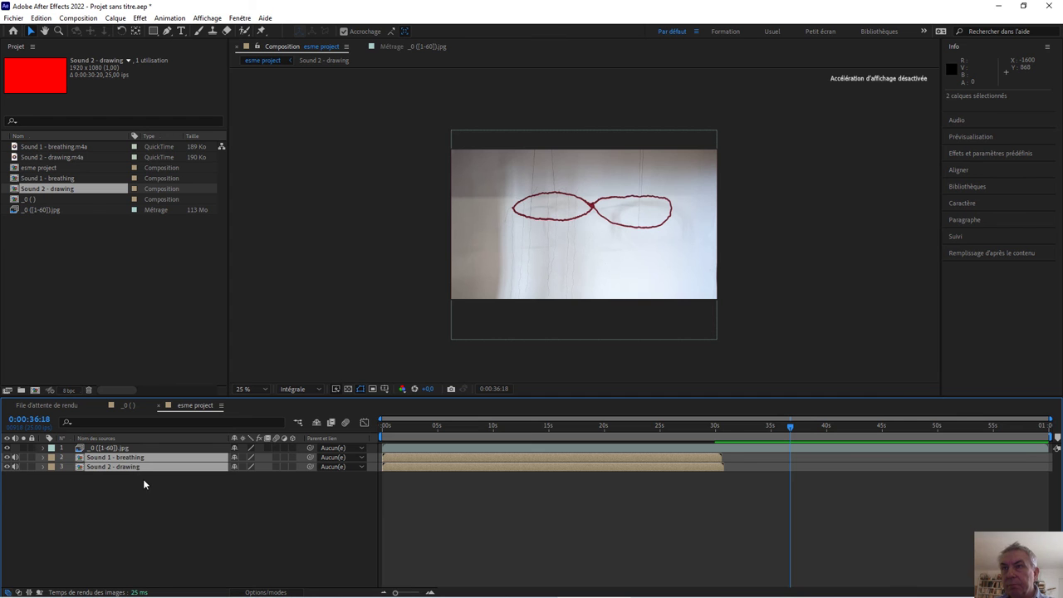
pyautogui.hotkey('ctrl', 'd')
pyautogui.hotkey('ctrl', 'd')
# Delete extra layers 6 and 7, then select sound layers 4 and 5.
pyautogui.click(166, 496)
pyautogui.click(146, 504)
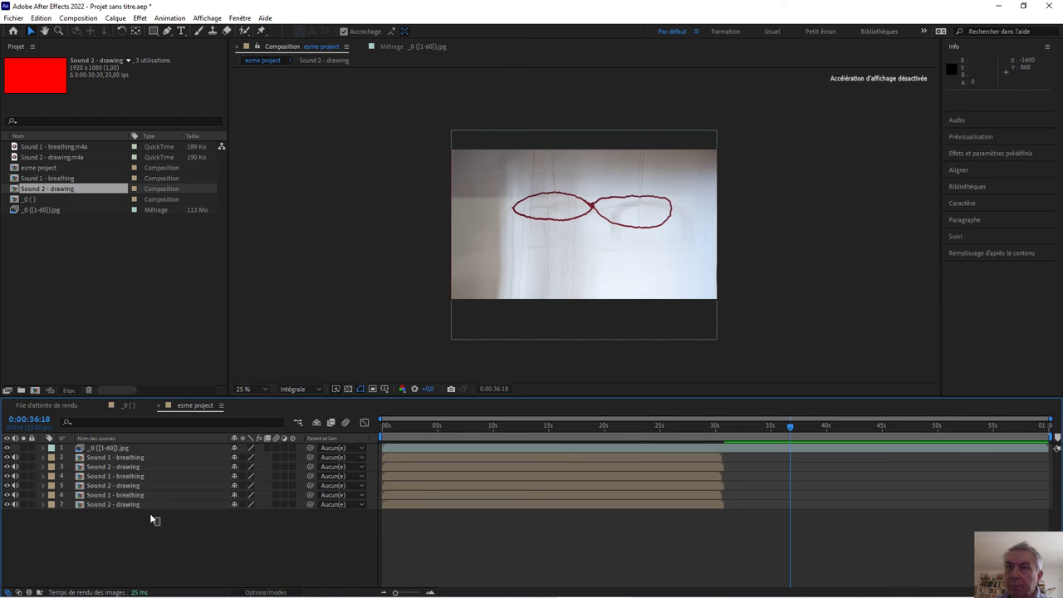
pyautogui.keyDown('shift'); pyautogui.click(131, 496); pyautogui.keyUp('shift')
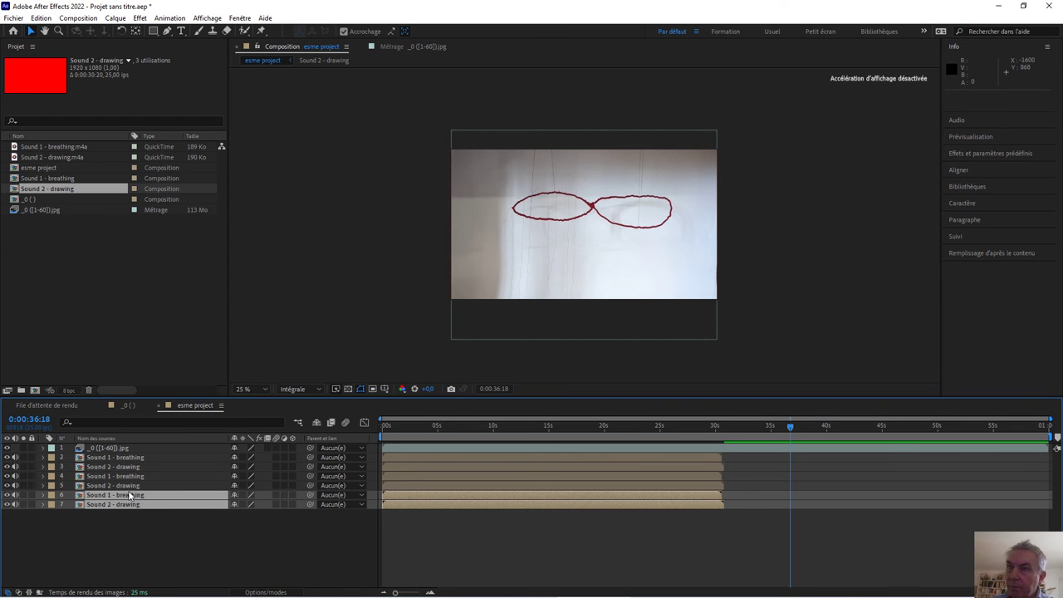
pyautogui.press('Delete')
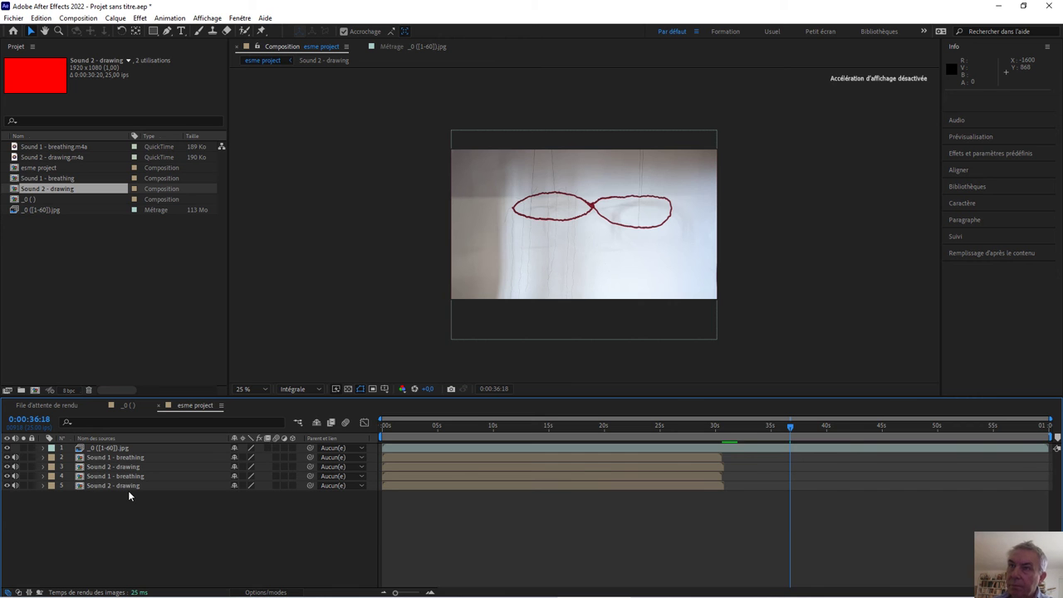
pyautogui.click(135, 476)
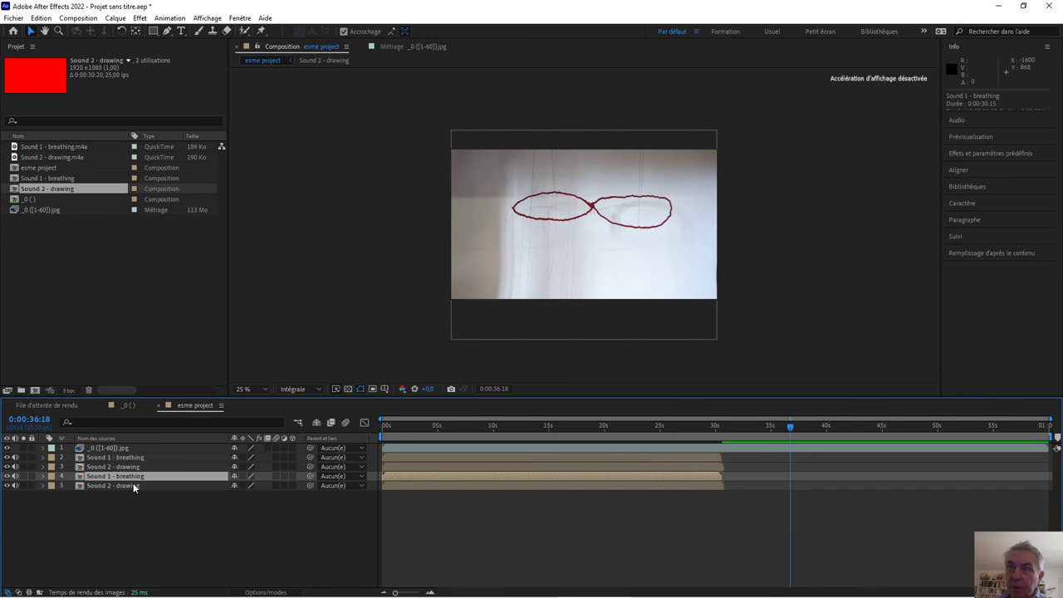
pyautogui.keyDown('shift'); pyautogui.click(133, 484); pyautogui.keyUp('shift')
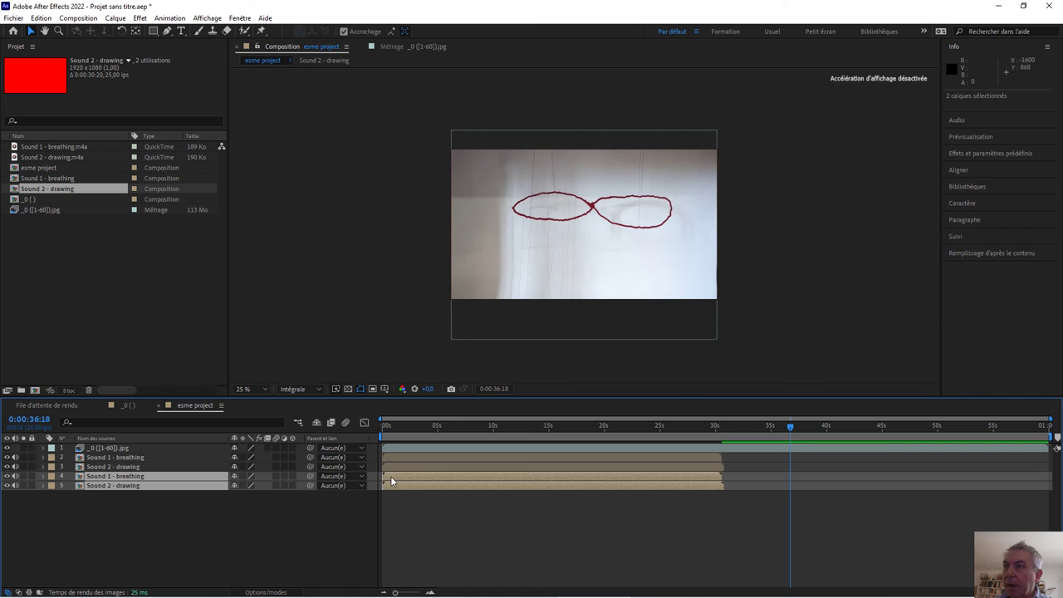
# Slide sound layers 4 and 5 to start near 30 s and preview playback from 0:00:21:09.
pyautogui.moveTo(391, 480); pyautogui.dragTo(721, 486)
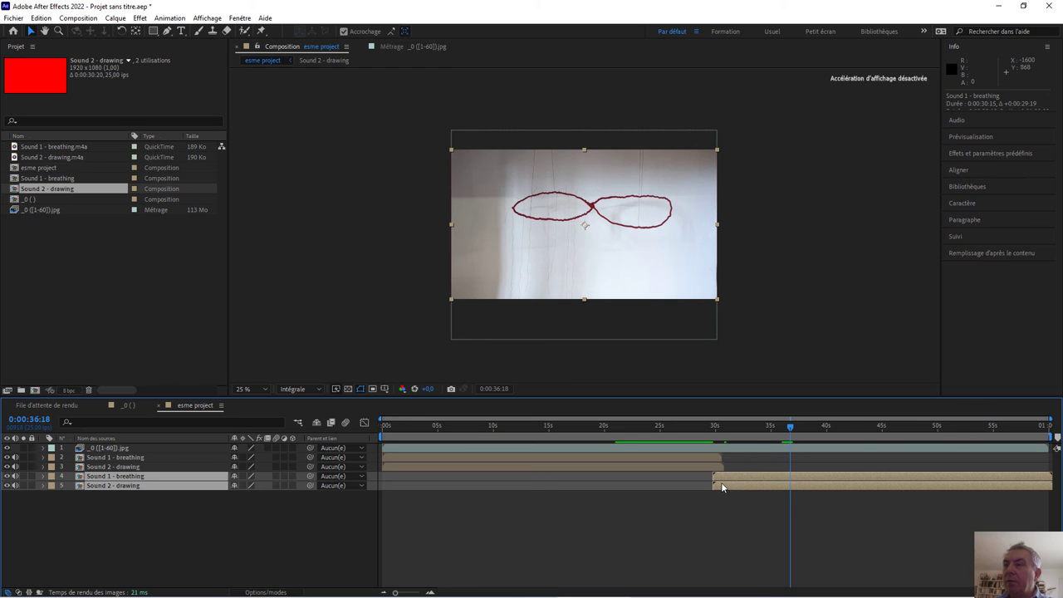
pyautogui.moveTo(791, 427); pyautogui.dragTo(620, 427)
pyautogui.press('space')
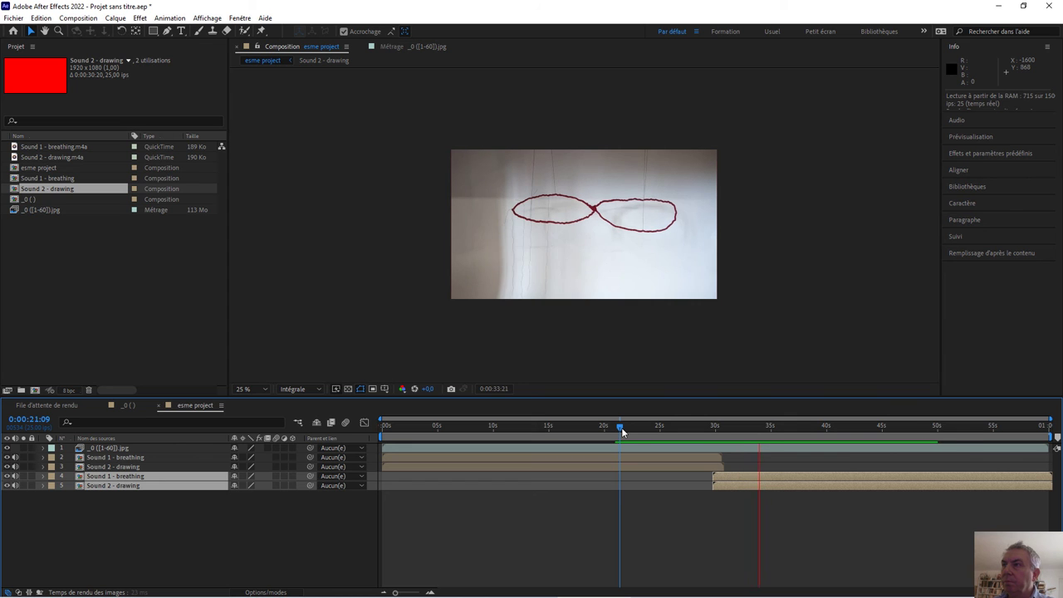
pyautogui.press('space')
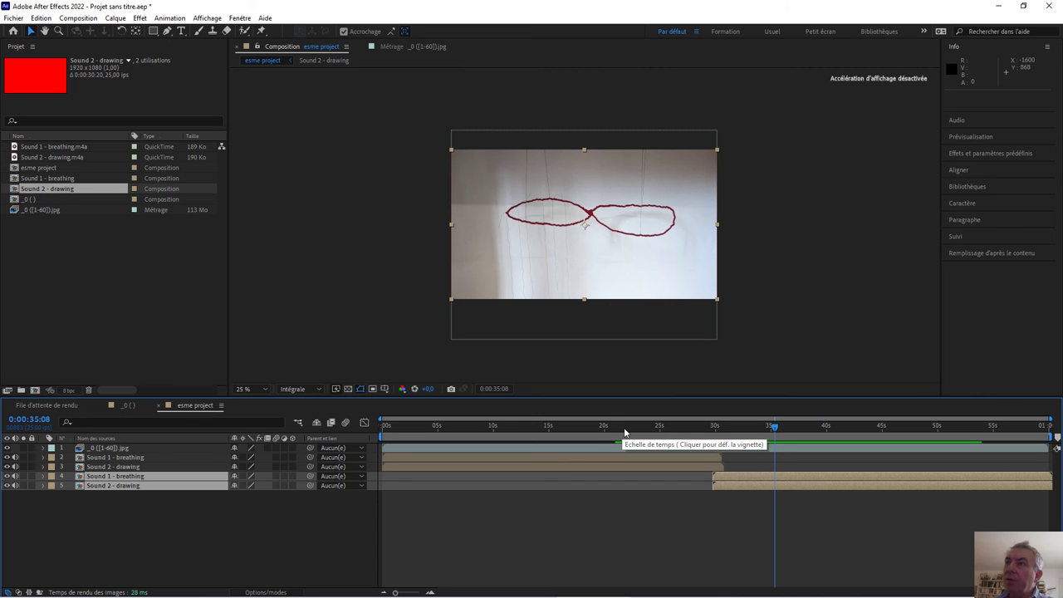
# Add esme project to the render queue with QuickTime as the output format.
pyautogui.click(79, 18)
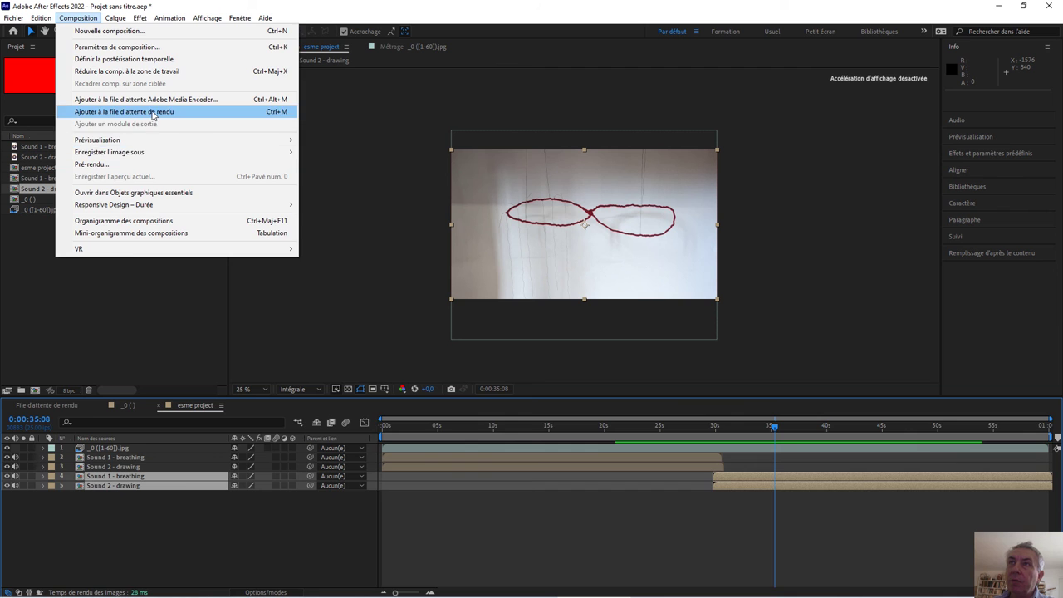
pyautogui.click(151, 112)
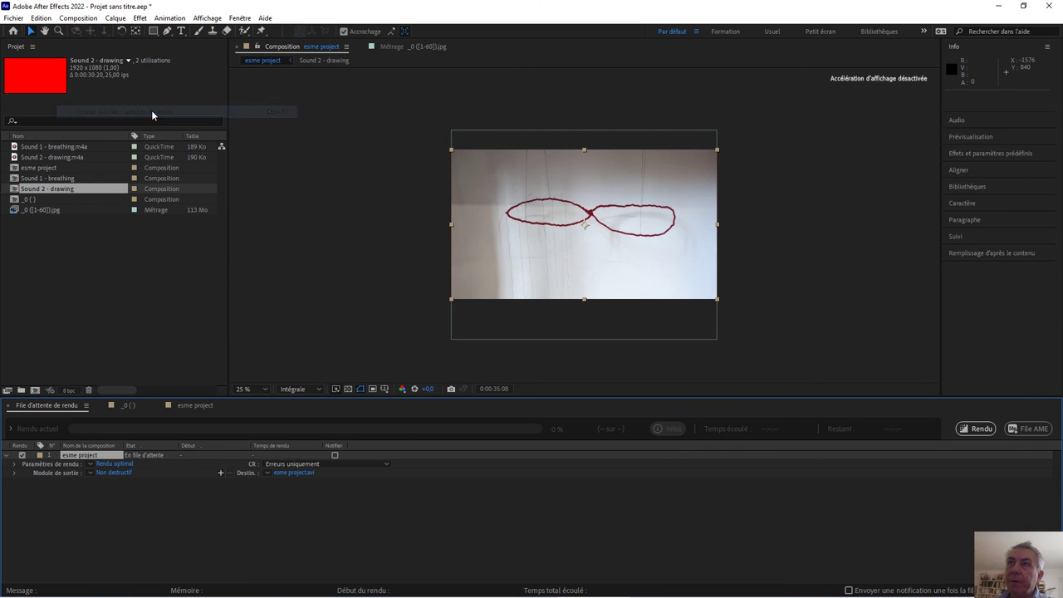
pyautogui.click(118, 470)
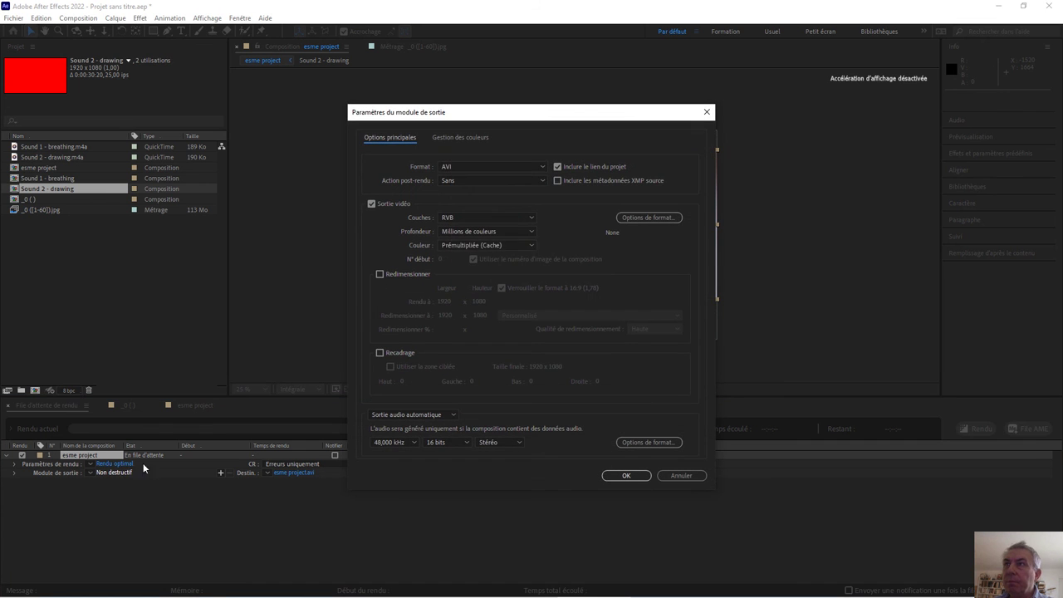
pyautogui.click(543, 166)
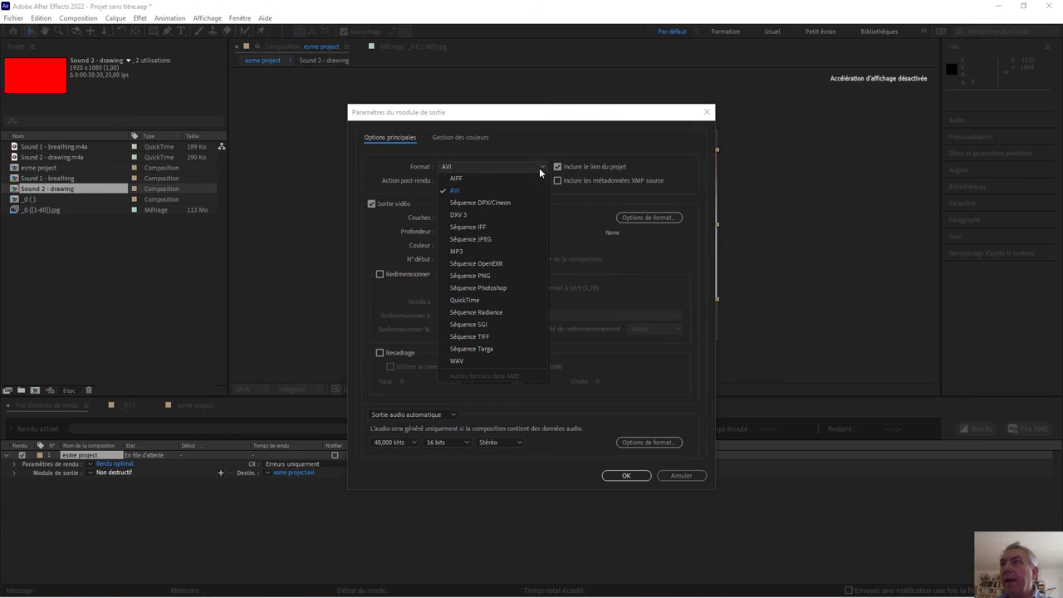
pyautogui.click(498, 300)
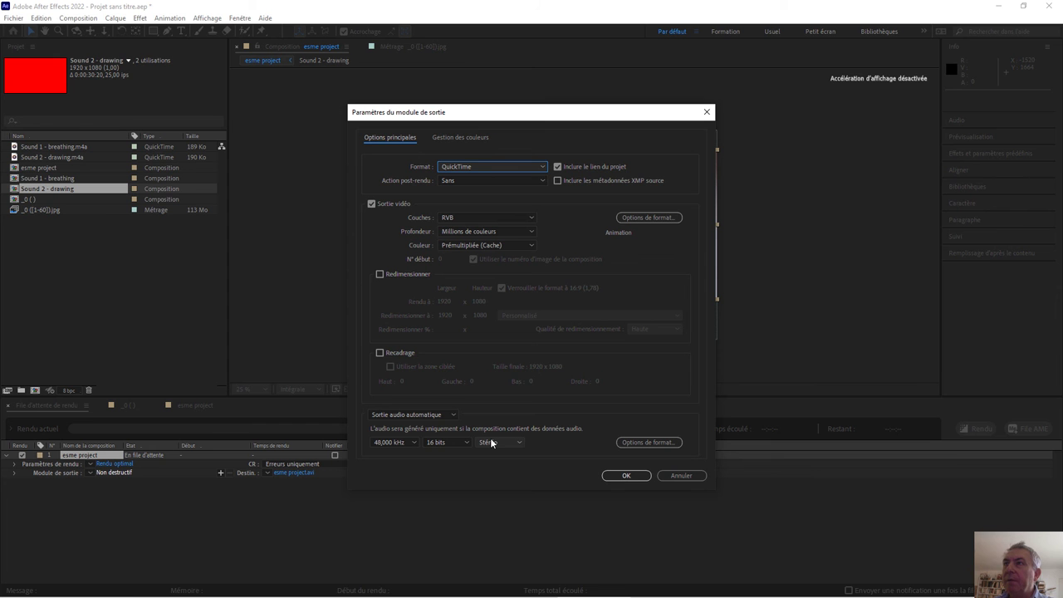
pyautogui.click(625, 475)
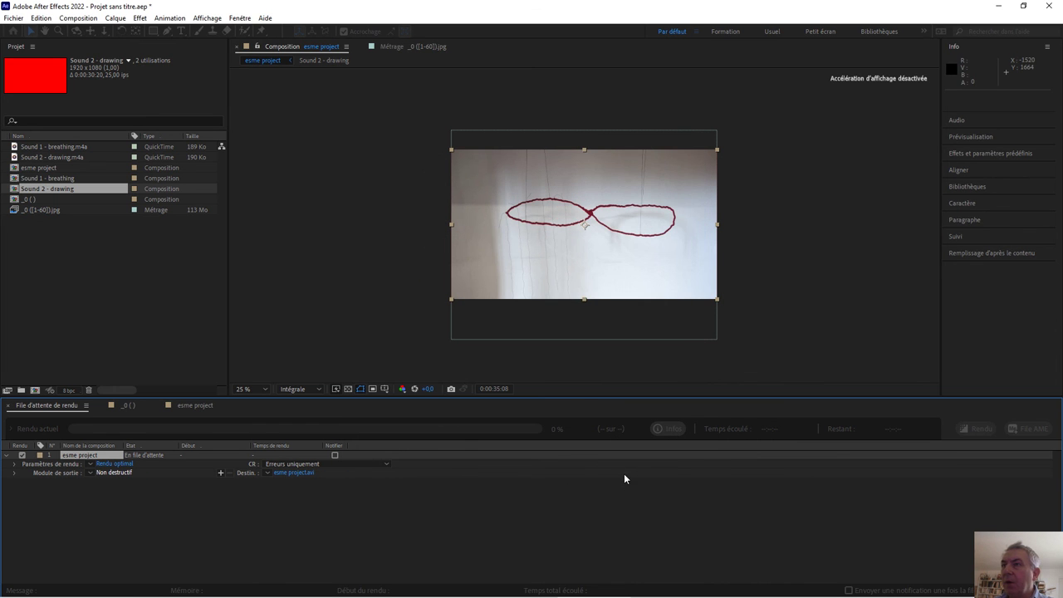
# Save the render to F:\ESADHaR_2021_2022\tutomaking digital as esme project trial.mov.
pyautogui.click(300, 472)
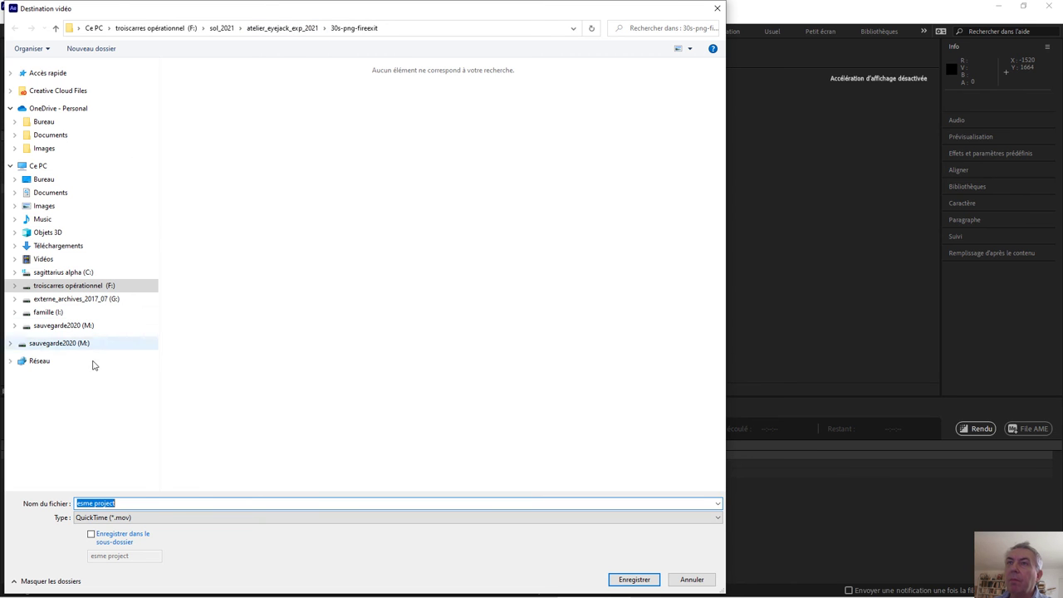
pyautogui.click(65, 287)
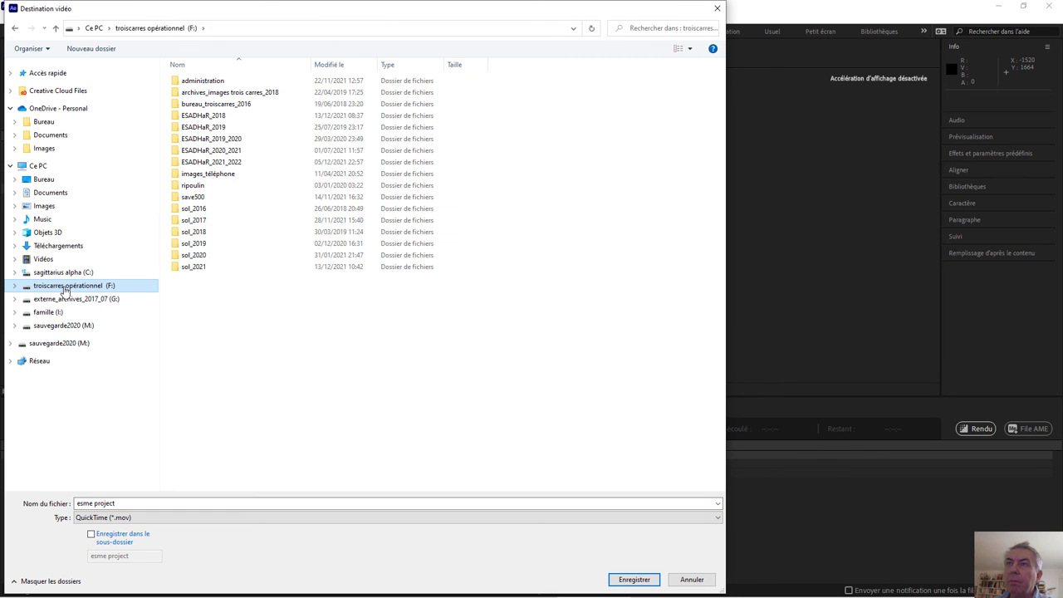
pyautogui.click(214, 165)
pyautogui.doubleClick(214, 165)
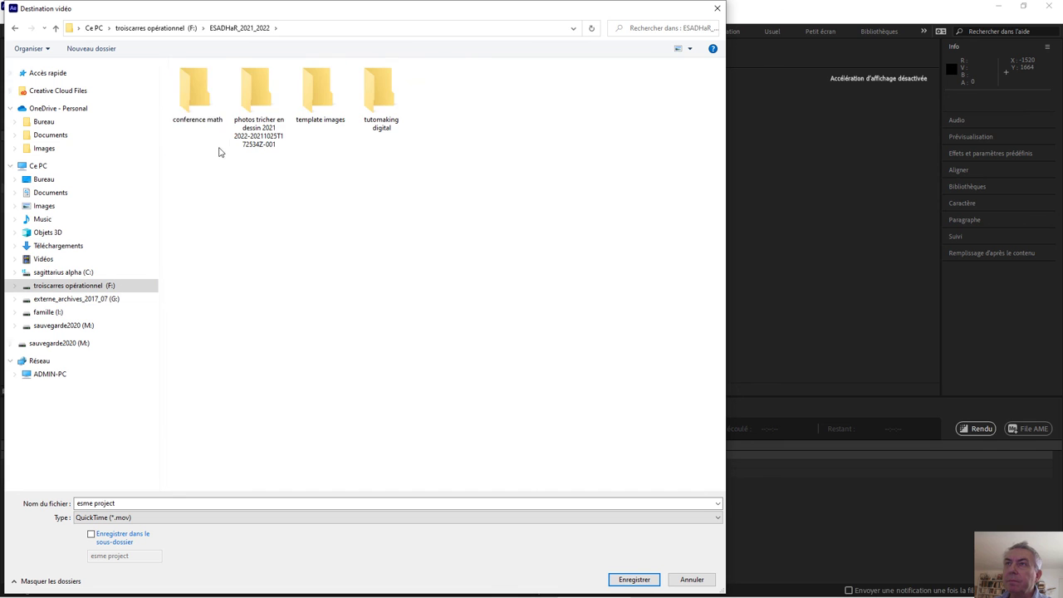
pyautogui.doubleClick(375, 84)
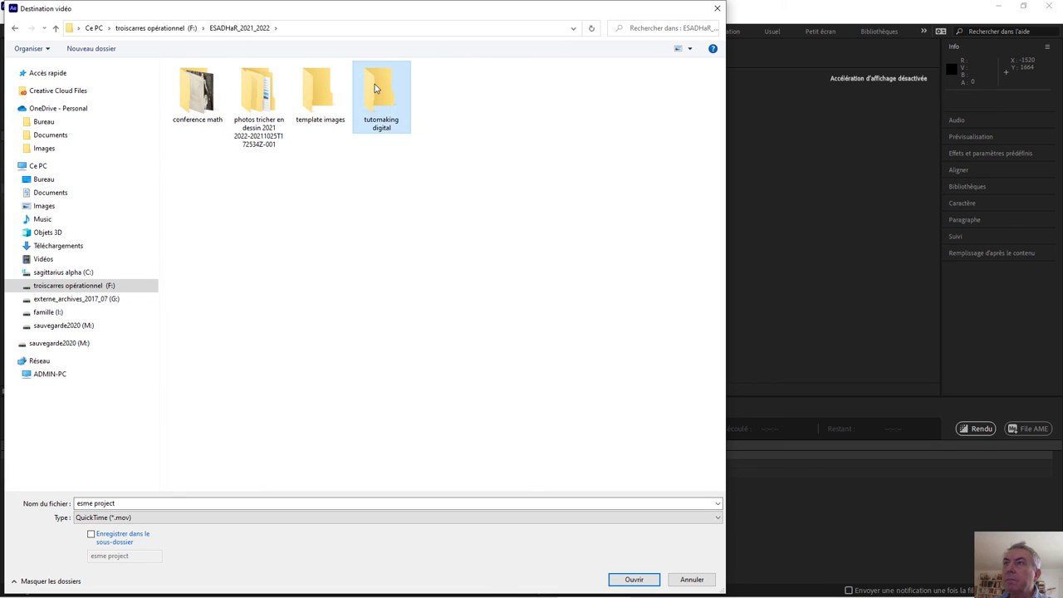
pyautogui.click(135, 503)
pyautogui.click(134, 504)
pyautogui.write('trial')
pyautogui.press('Return')
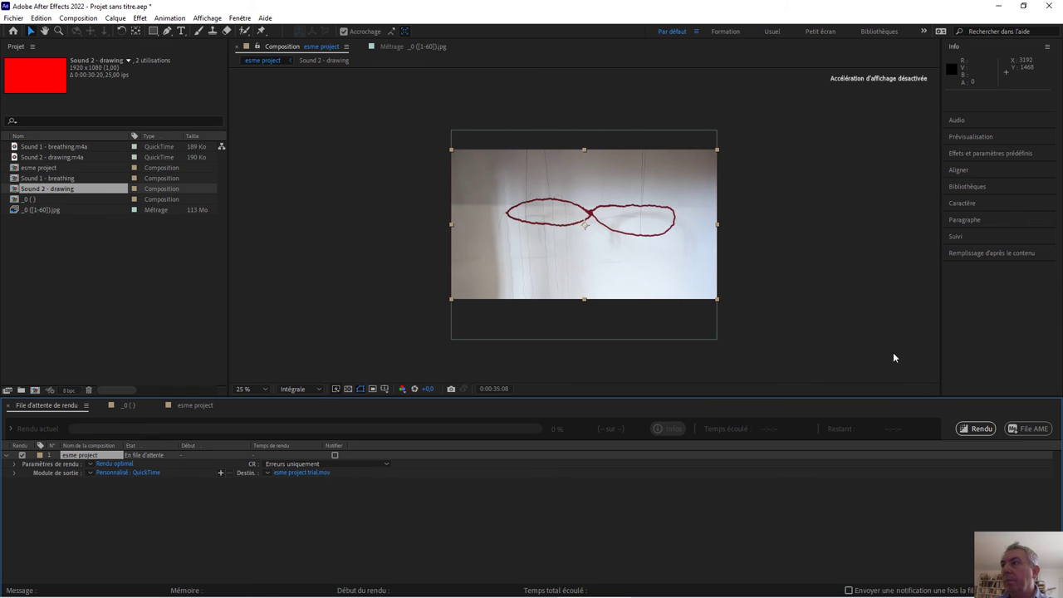
# Render esme project from the queue, then minimize After Effects once it finishes.
pyautogui.click(976, 431)
pyautogui.click(980, 430)
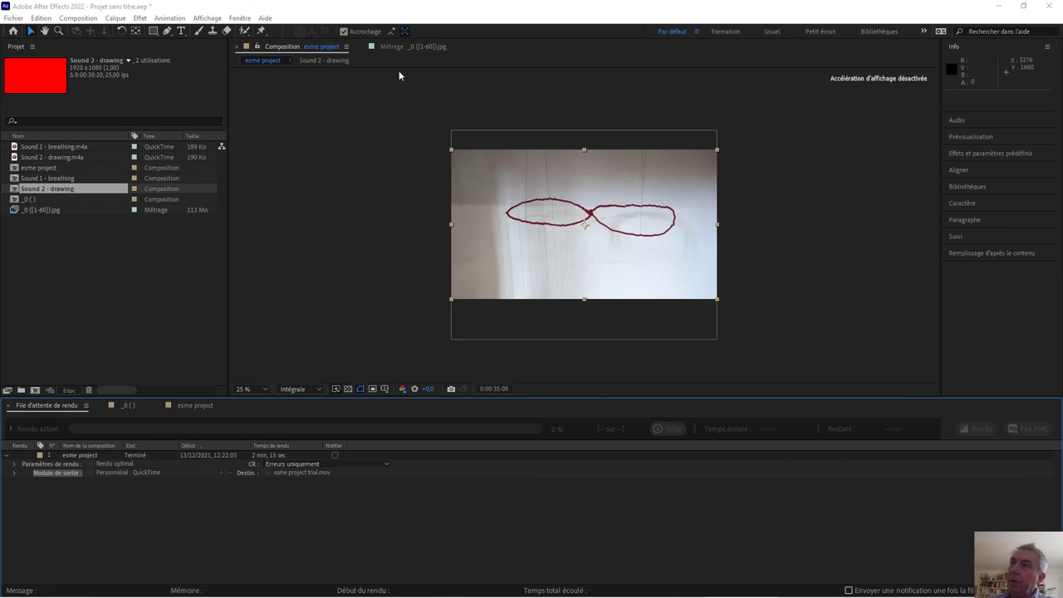
pyautogui.click(994, 11)
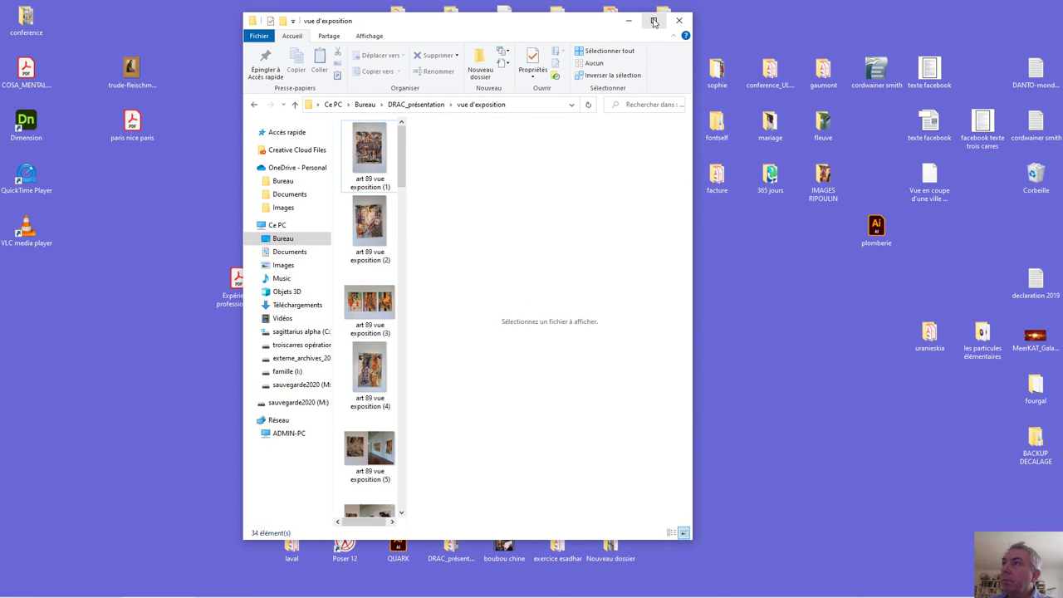
# Maximize Explorer, browse to F:\ESADHaR_2021_2022\tutomaking digital and select esme_trial.
pyautogui.click(653, 20)
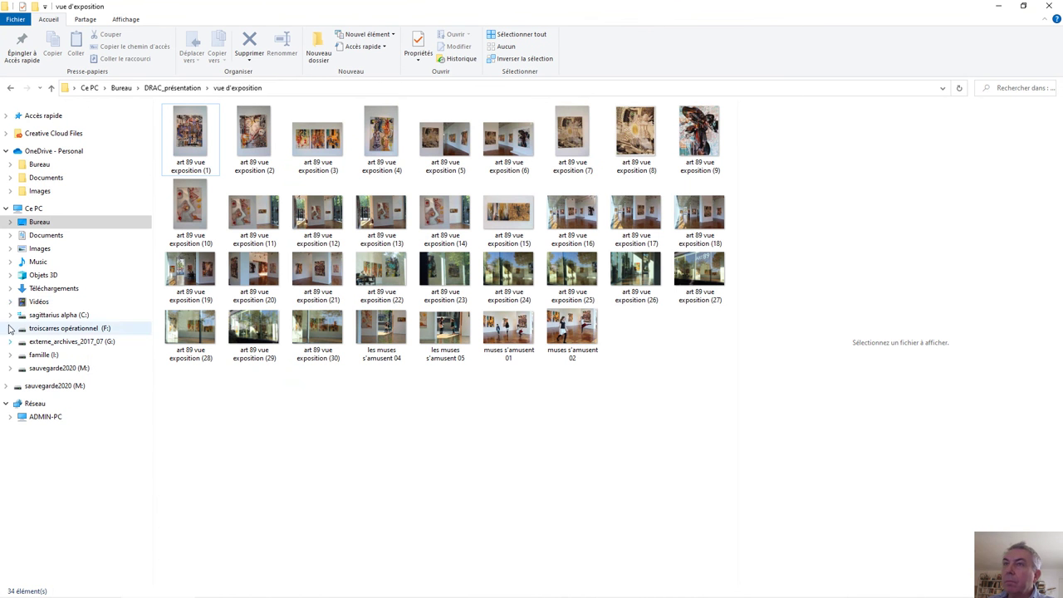
pyautogui.click(70, 329)
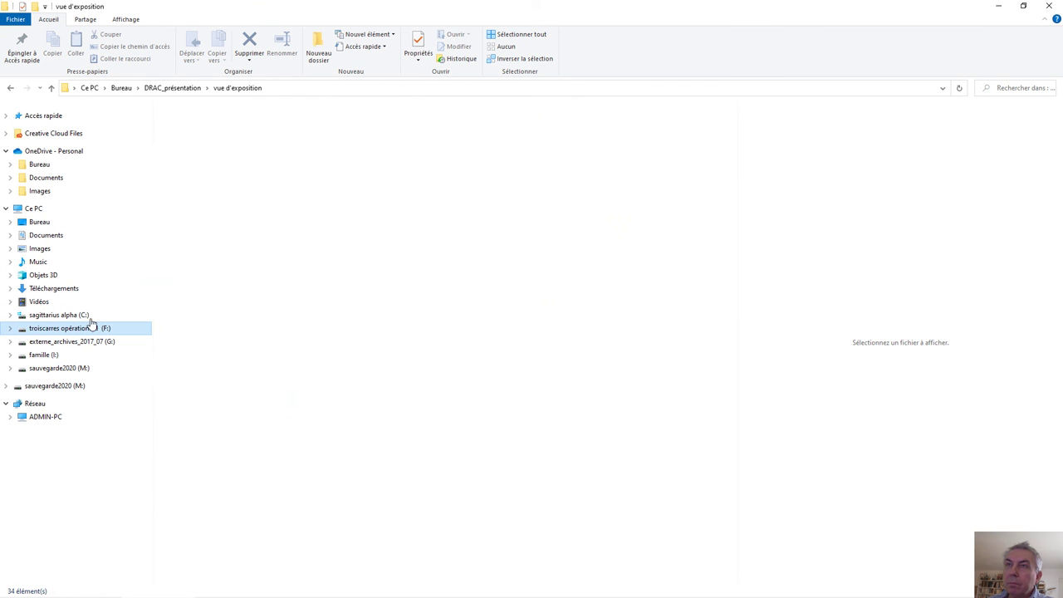
pyautogui.click(219, 207)
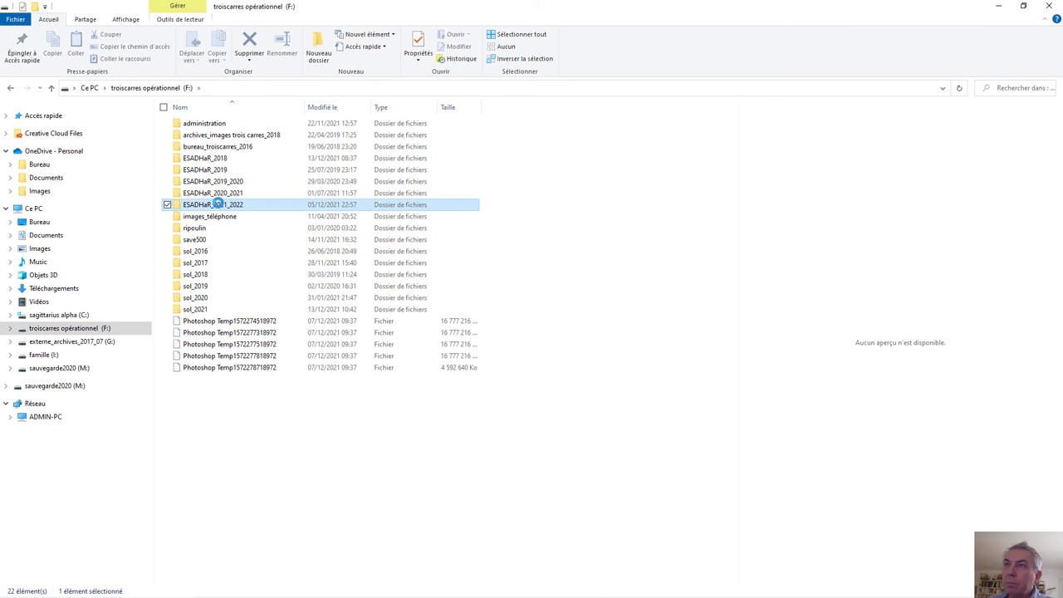
pyautogui.doubleClick(219, 208)
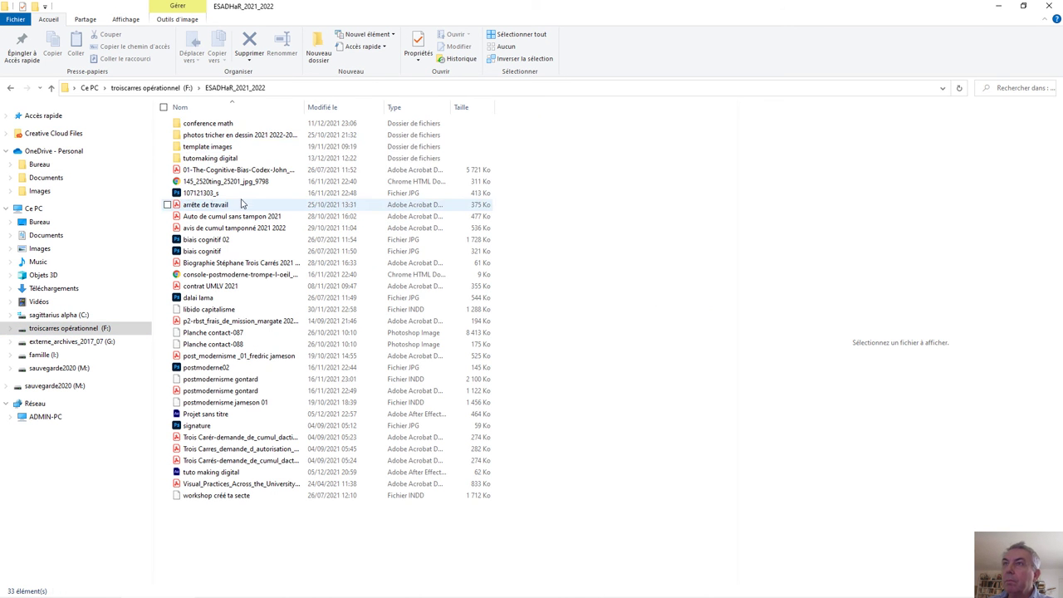
pyautogui.doubleClick(210, 158)
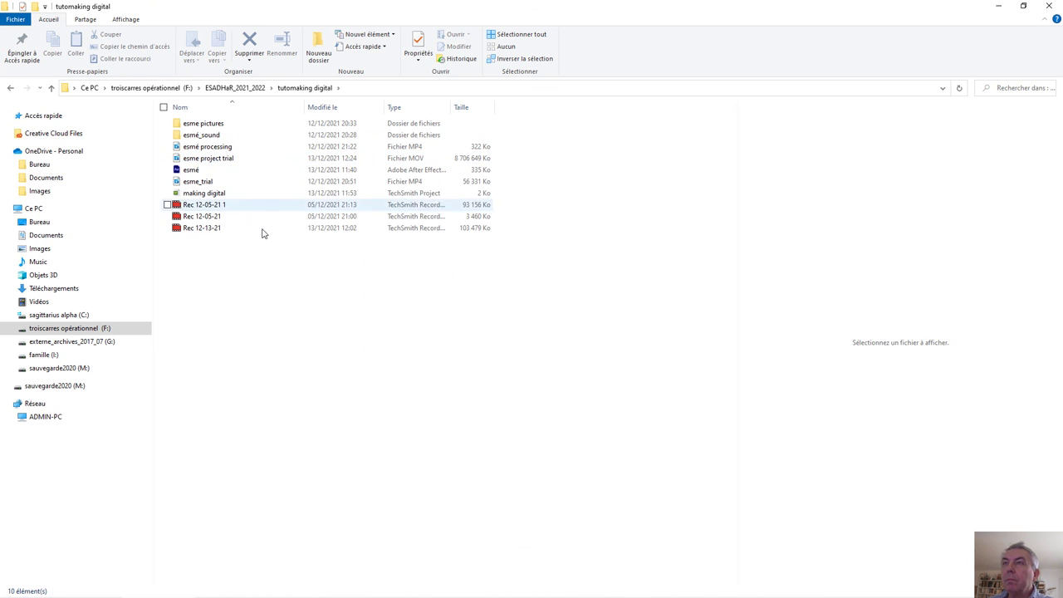
pyautogui.rightClick(214, 182)
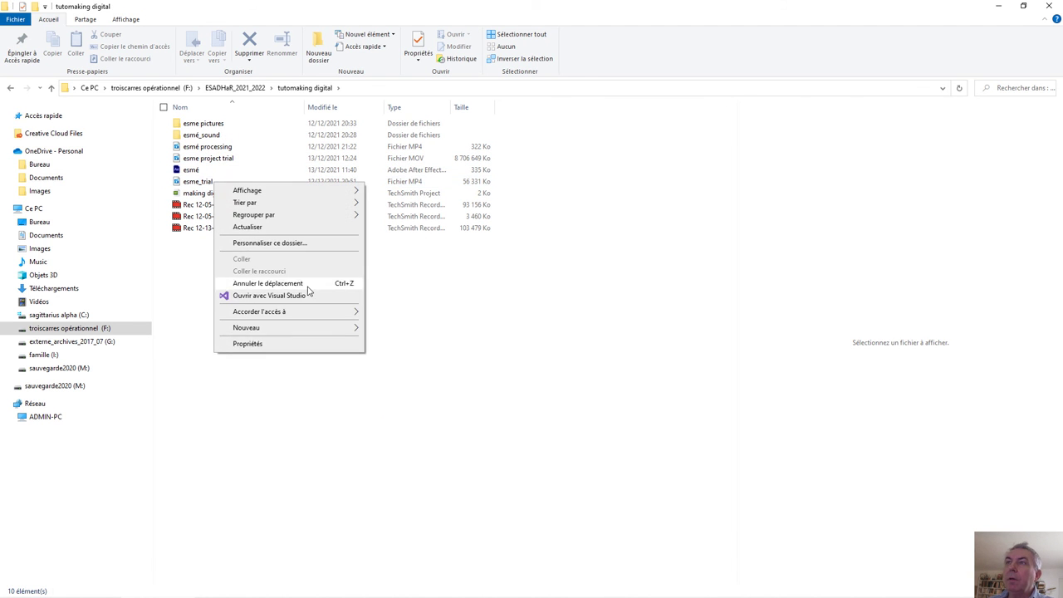
pyautogui.click(461, 316)
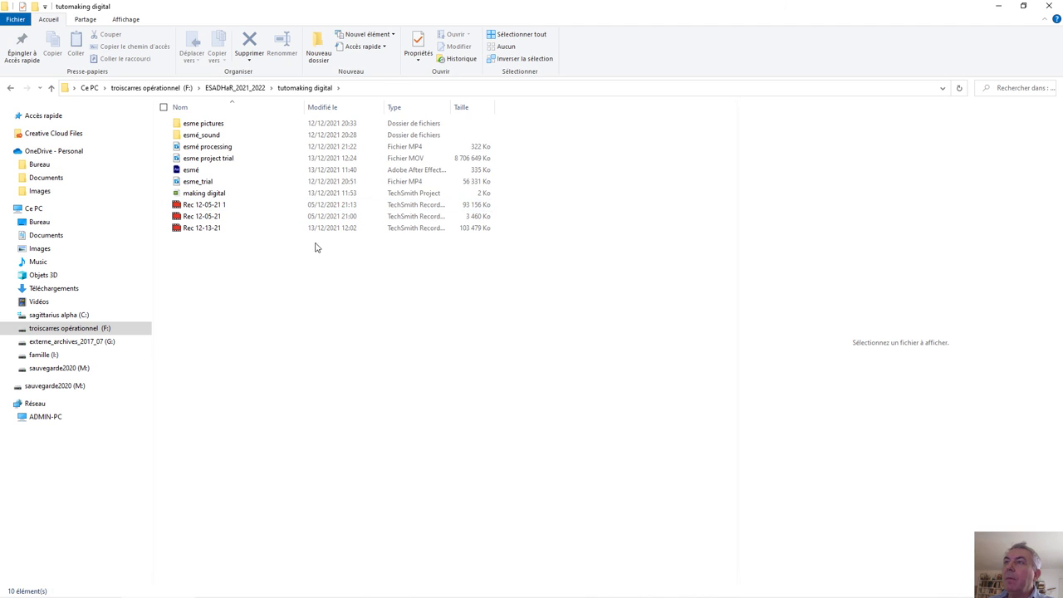
pyautogui.moveTo(199, 160)
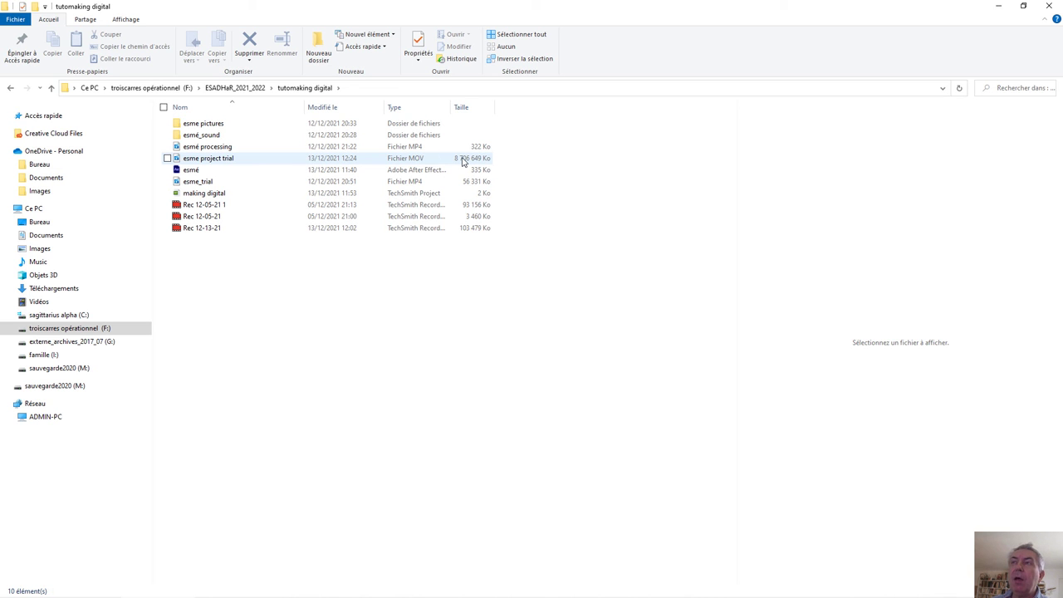
pyautogui.rightClick(428, 183)
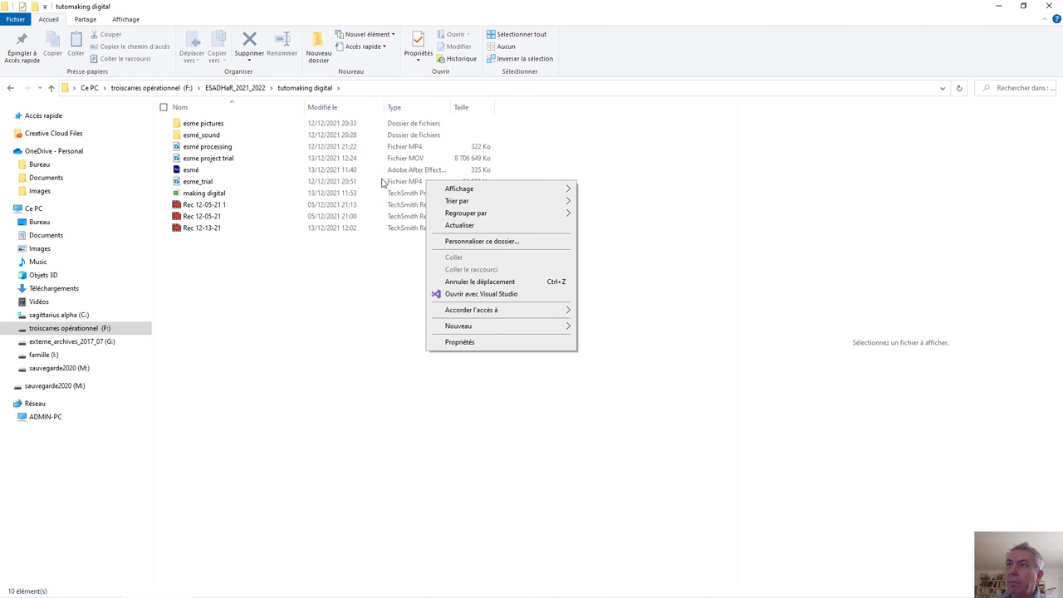
pyautogui.click(208, 183)
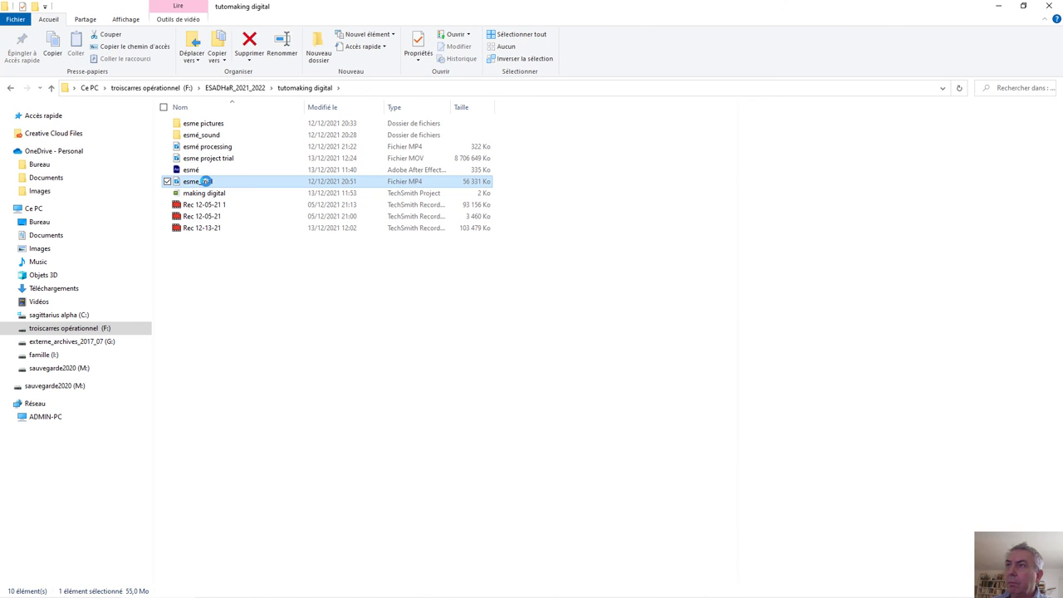
# Play the esme_trial video in Films et TV.
pyautogui.doubleClick(208, 183)
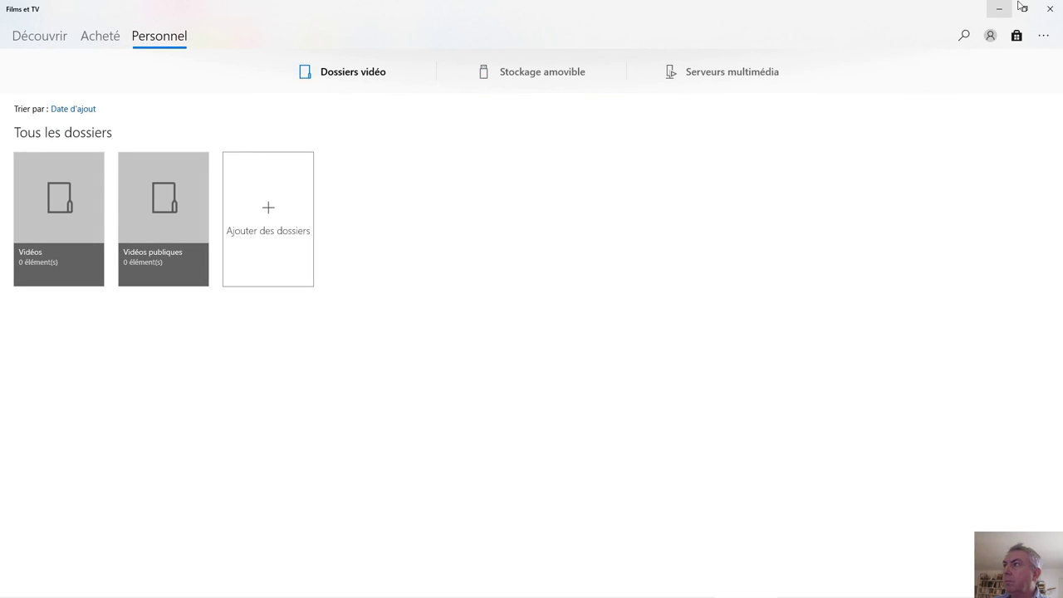
# Close Films et TV to return to the tutomaking digital folder.
pyautogui.click(1042, 10)
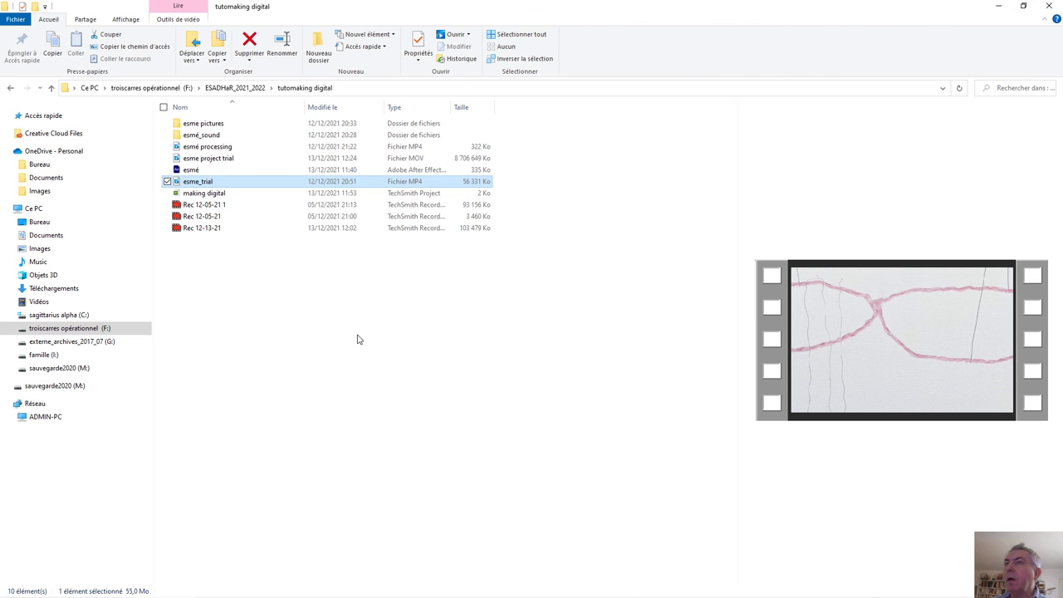